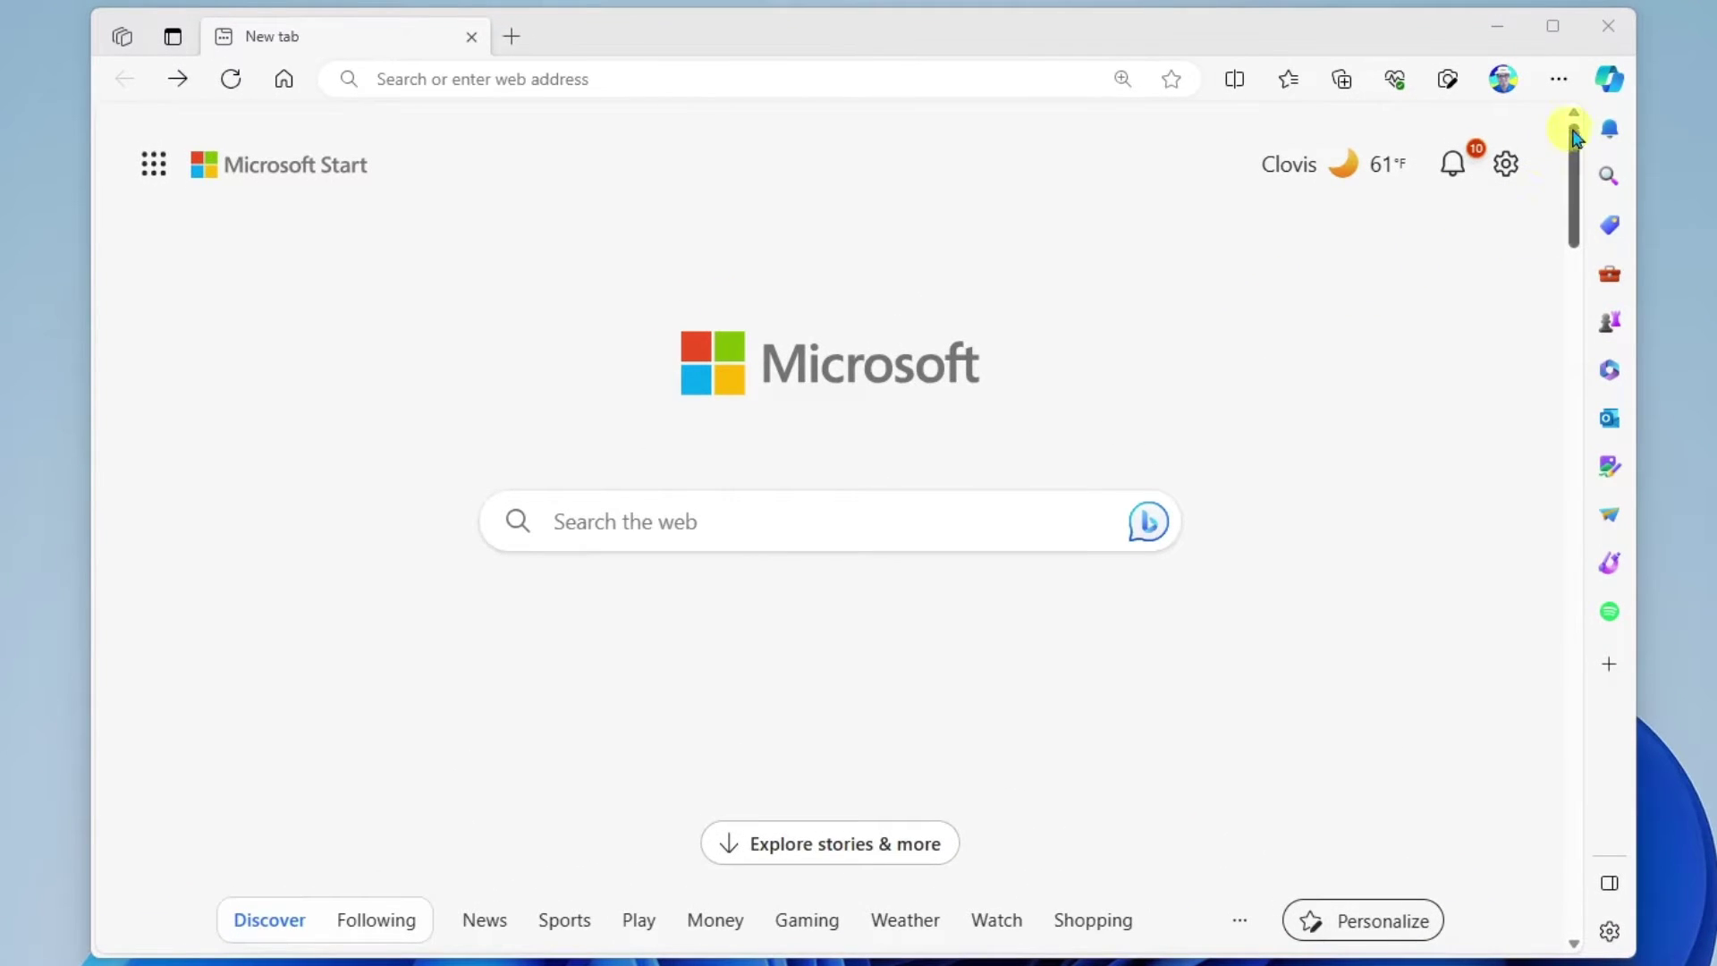
Open the Copilot sidebar from the toolbar and switch it to the Chat tab
click(1610, 78)
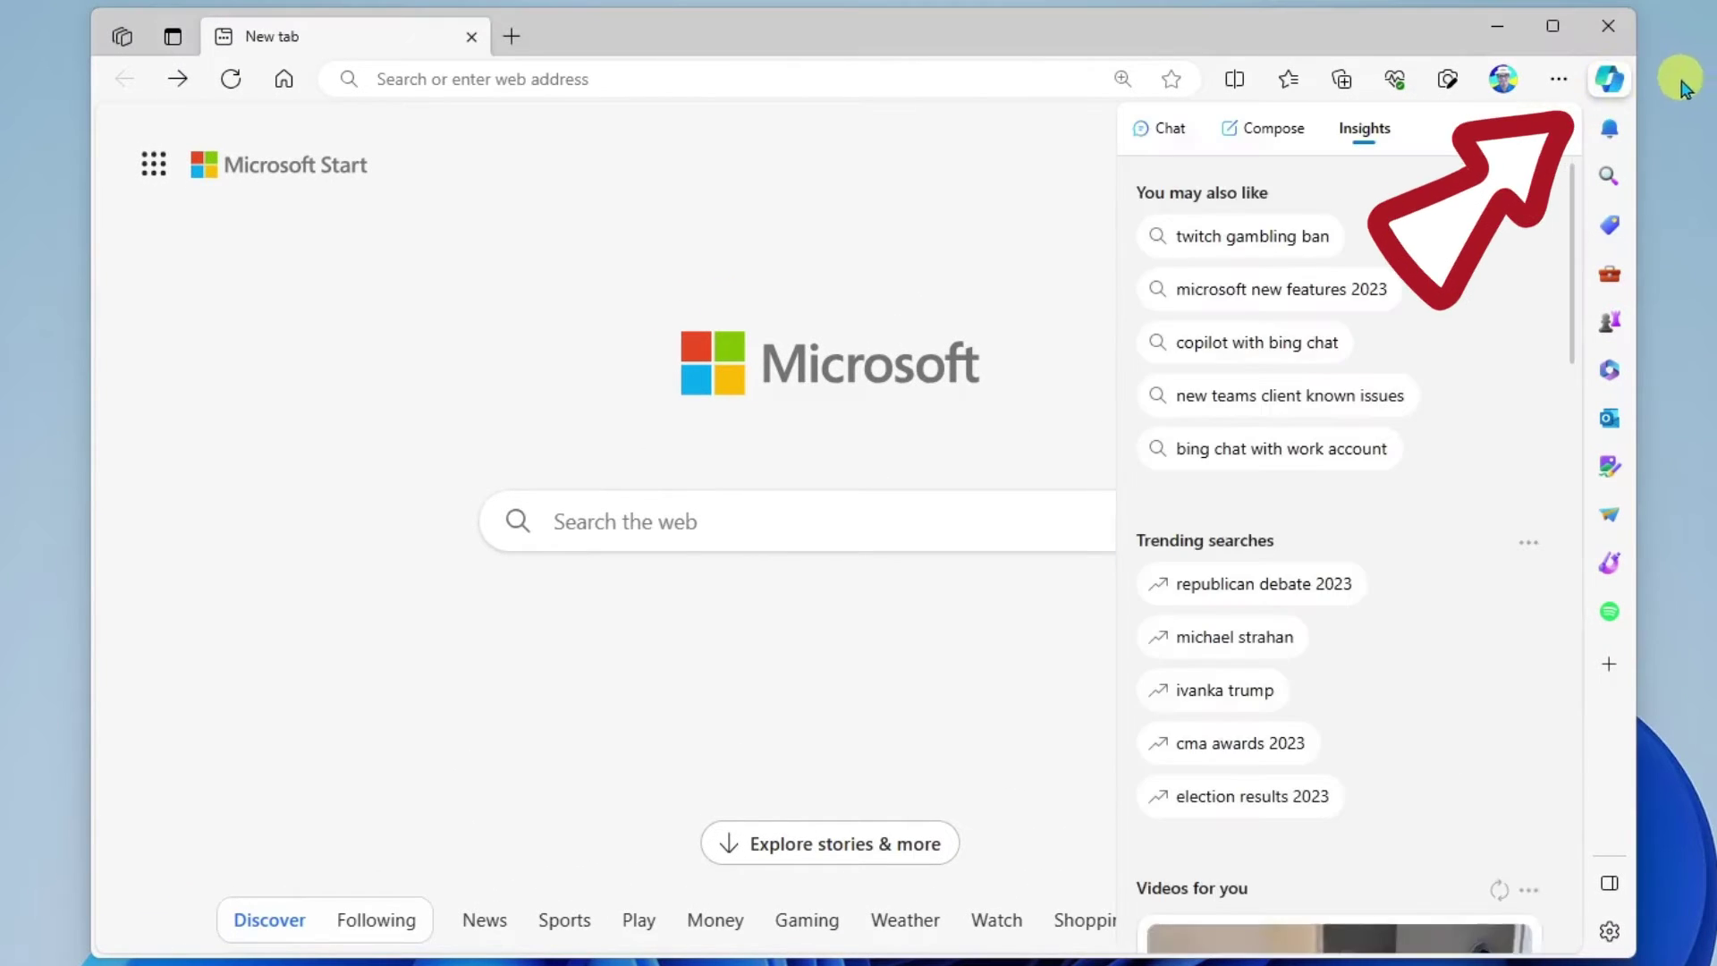
click(1610, 79)
click(1609, 79)
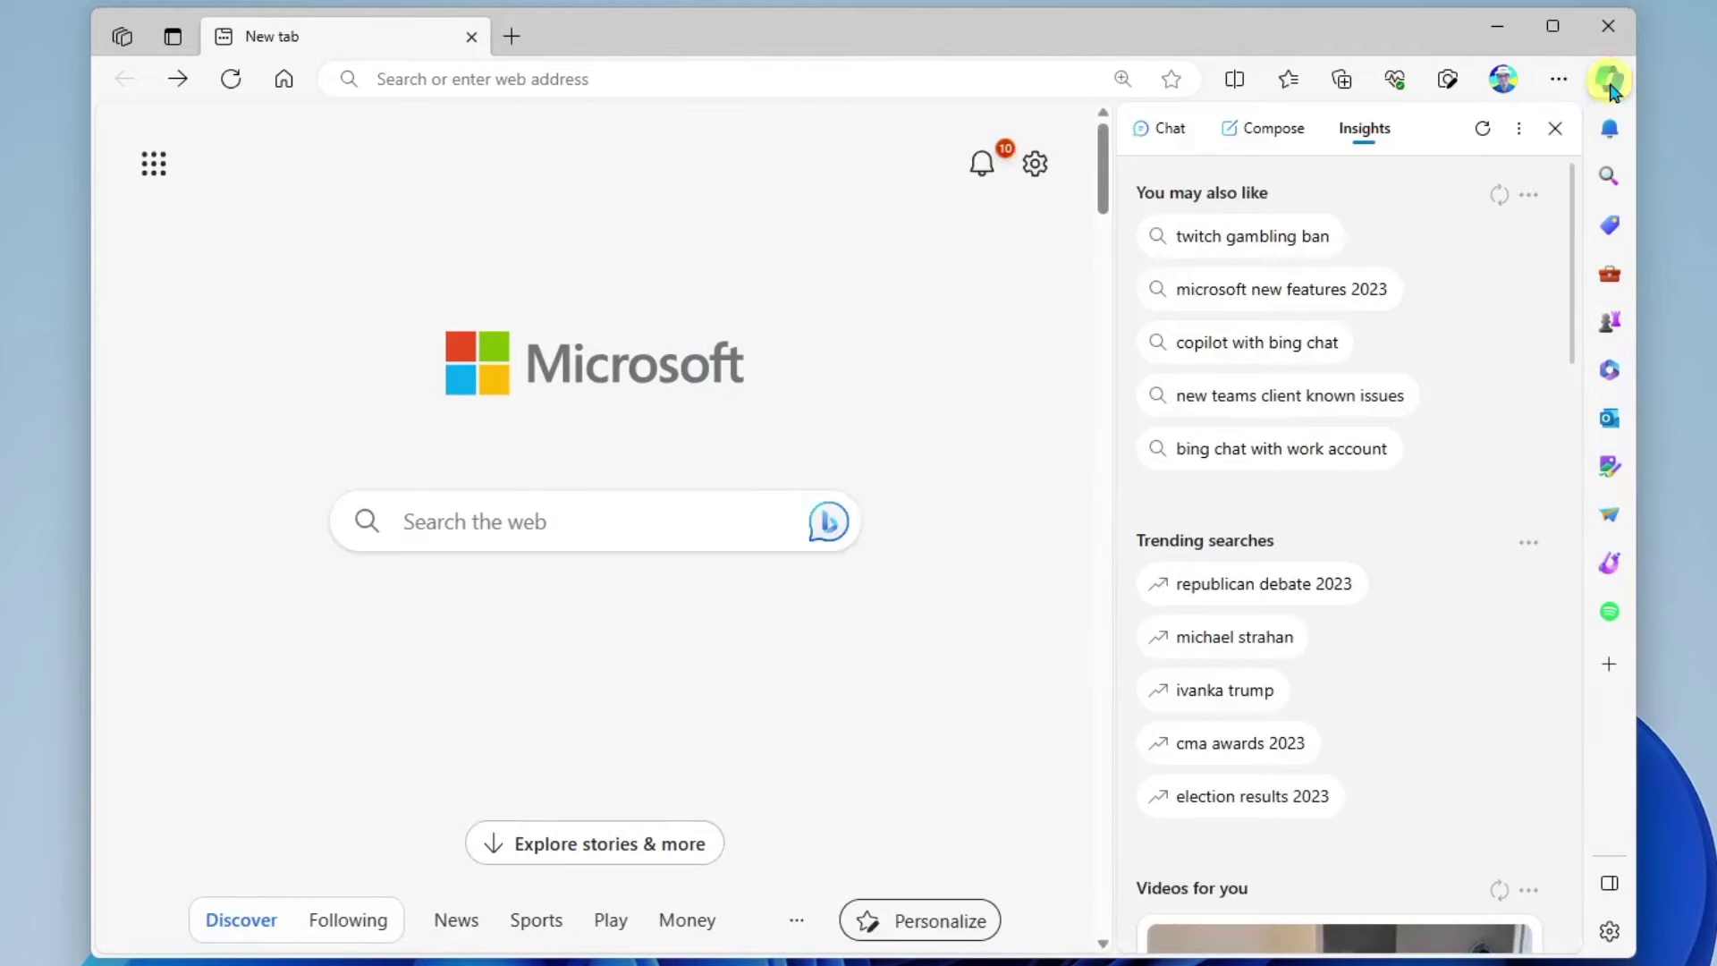
click(1163, 128)
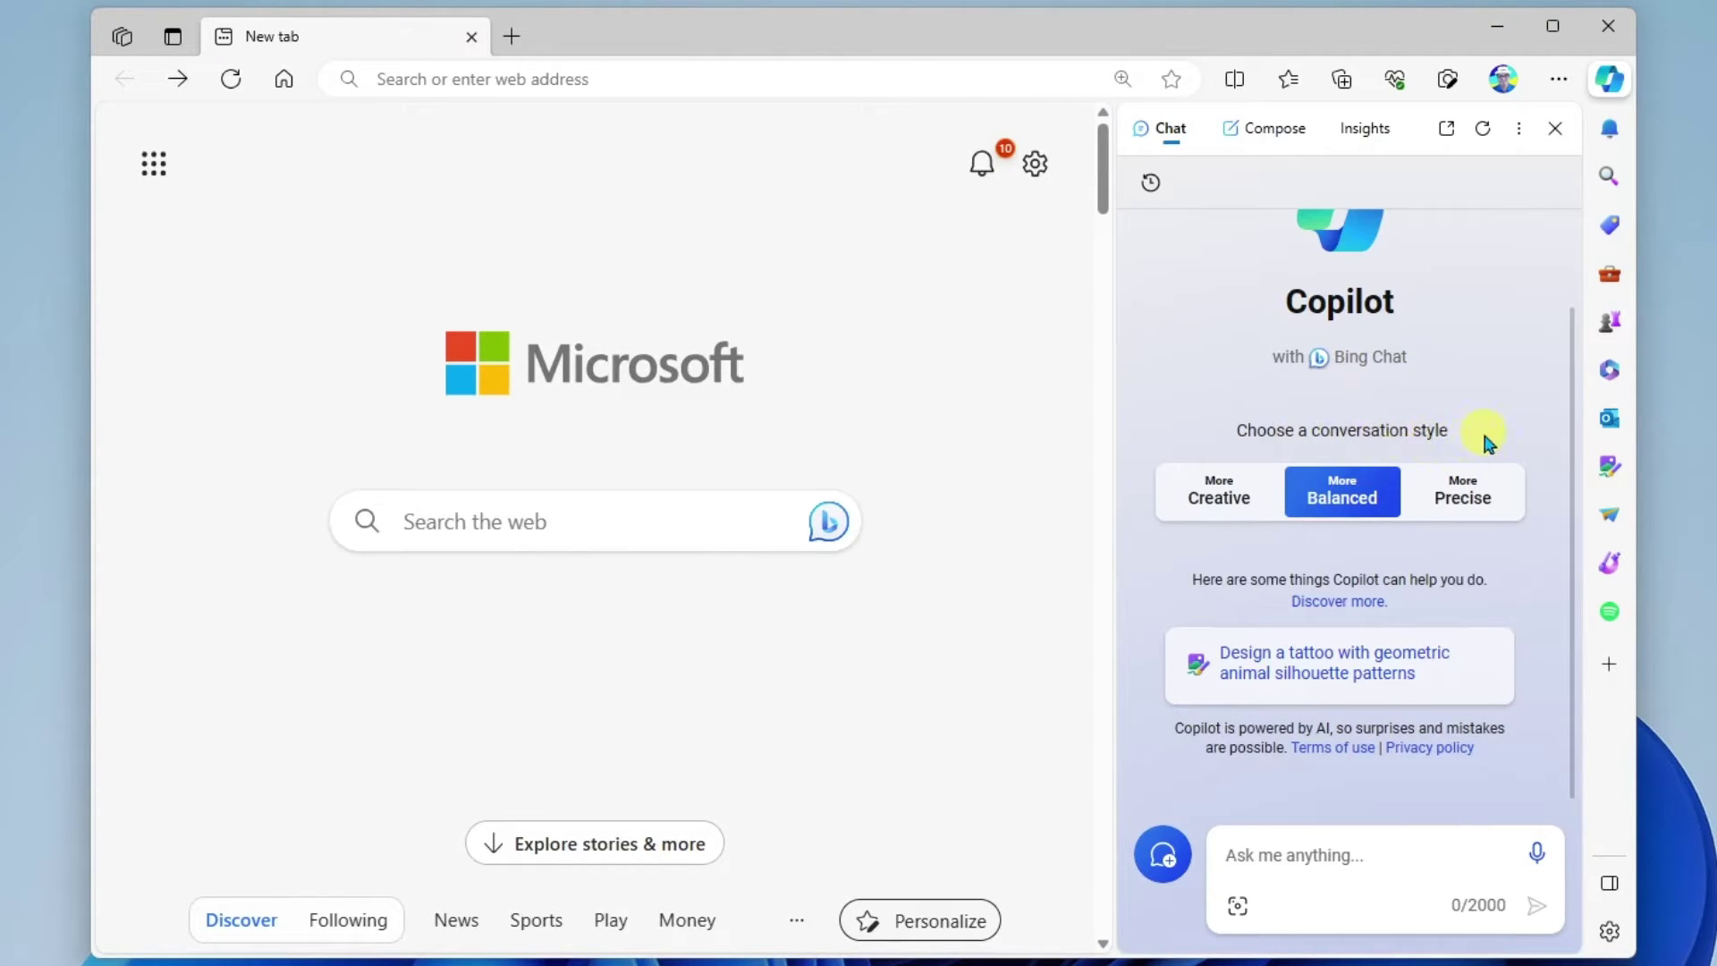
In Precise style, ask Copilot 'What are some affordable online music instrument stores?'
click(1461, 507)
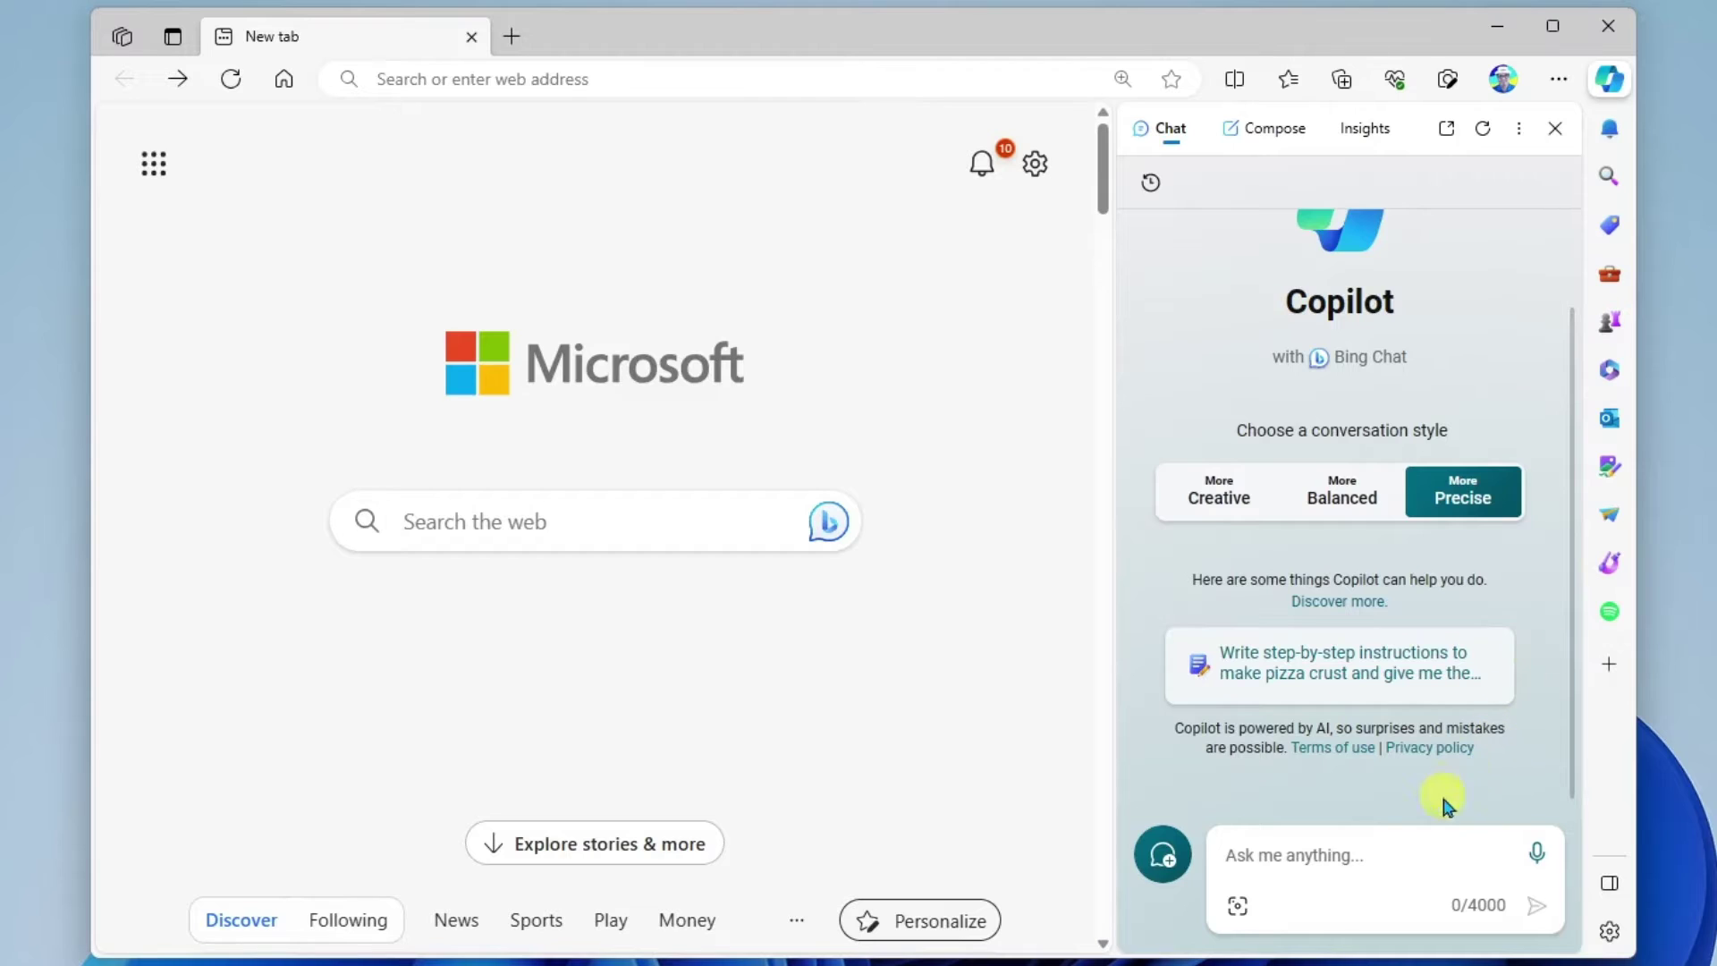
click(1335, 848)
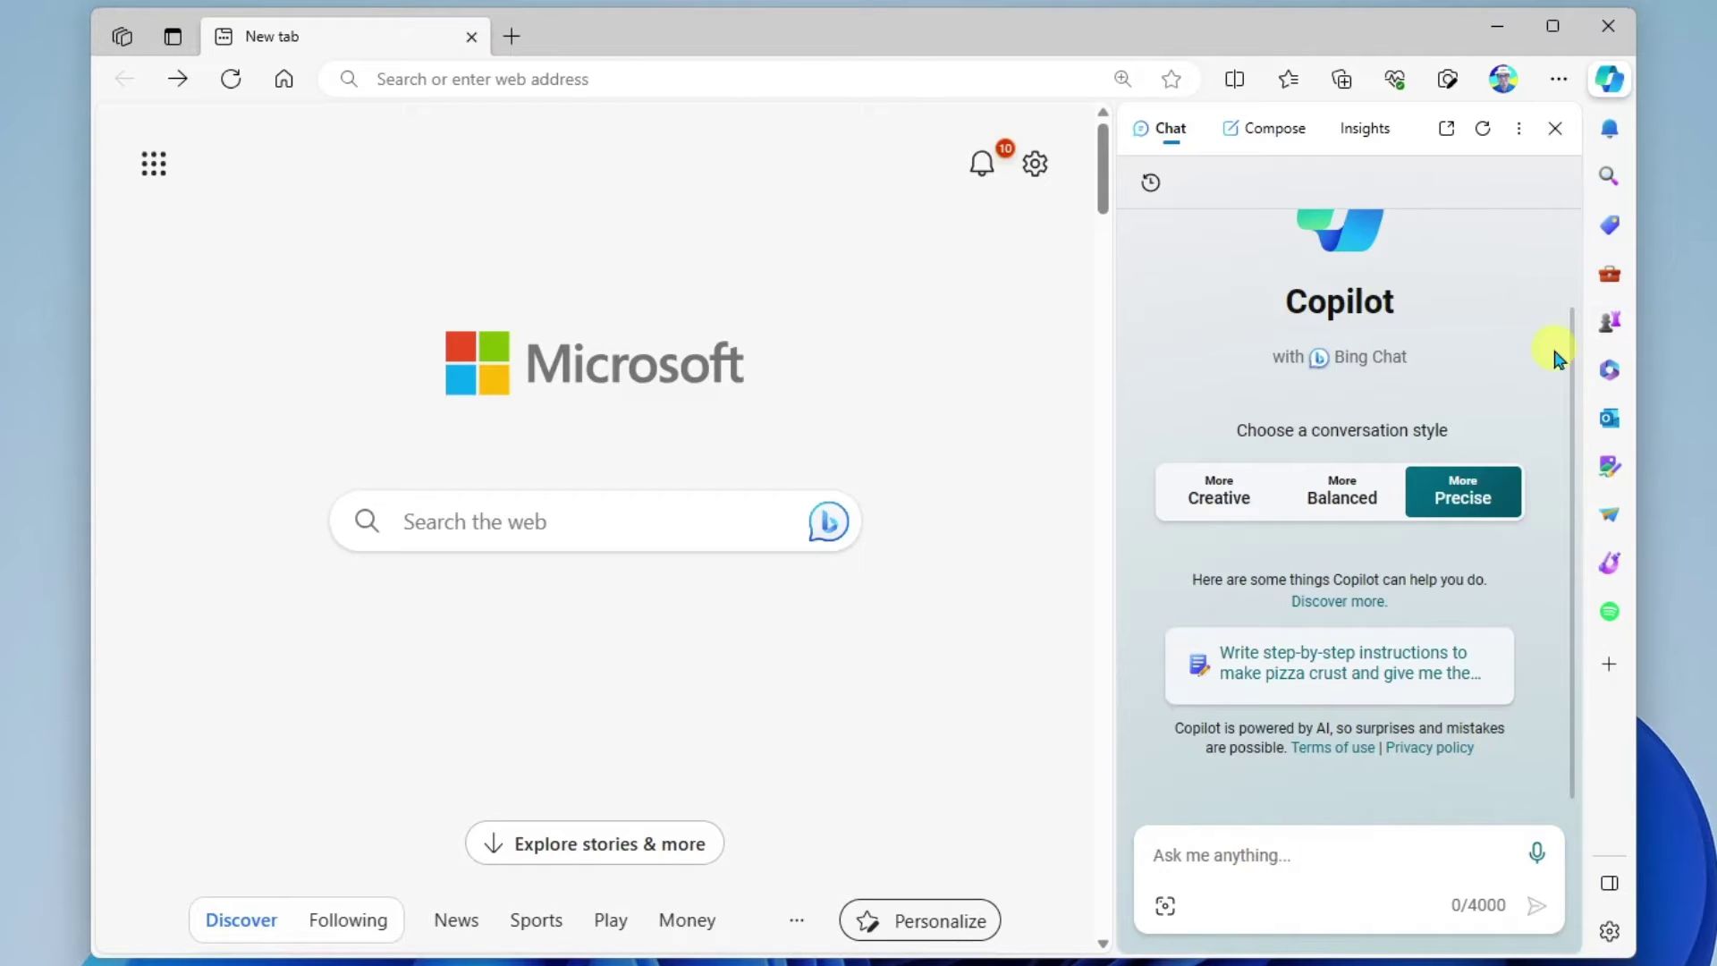
text(What are some )
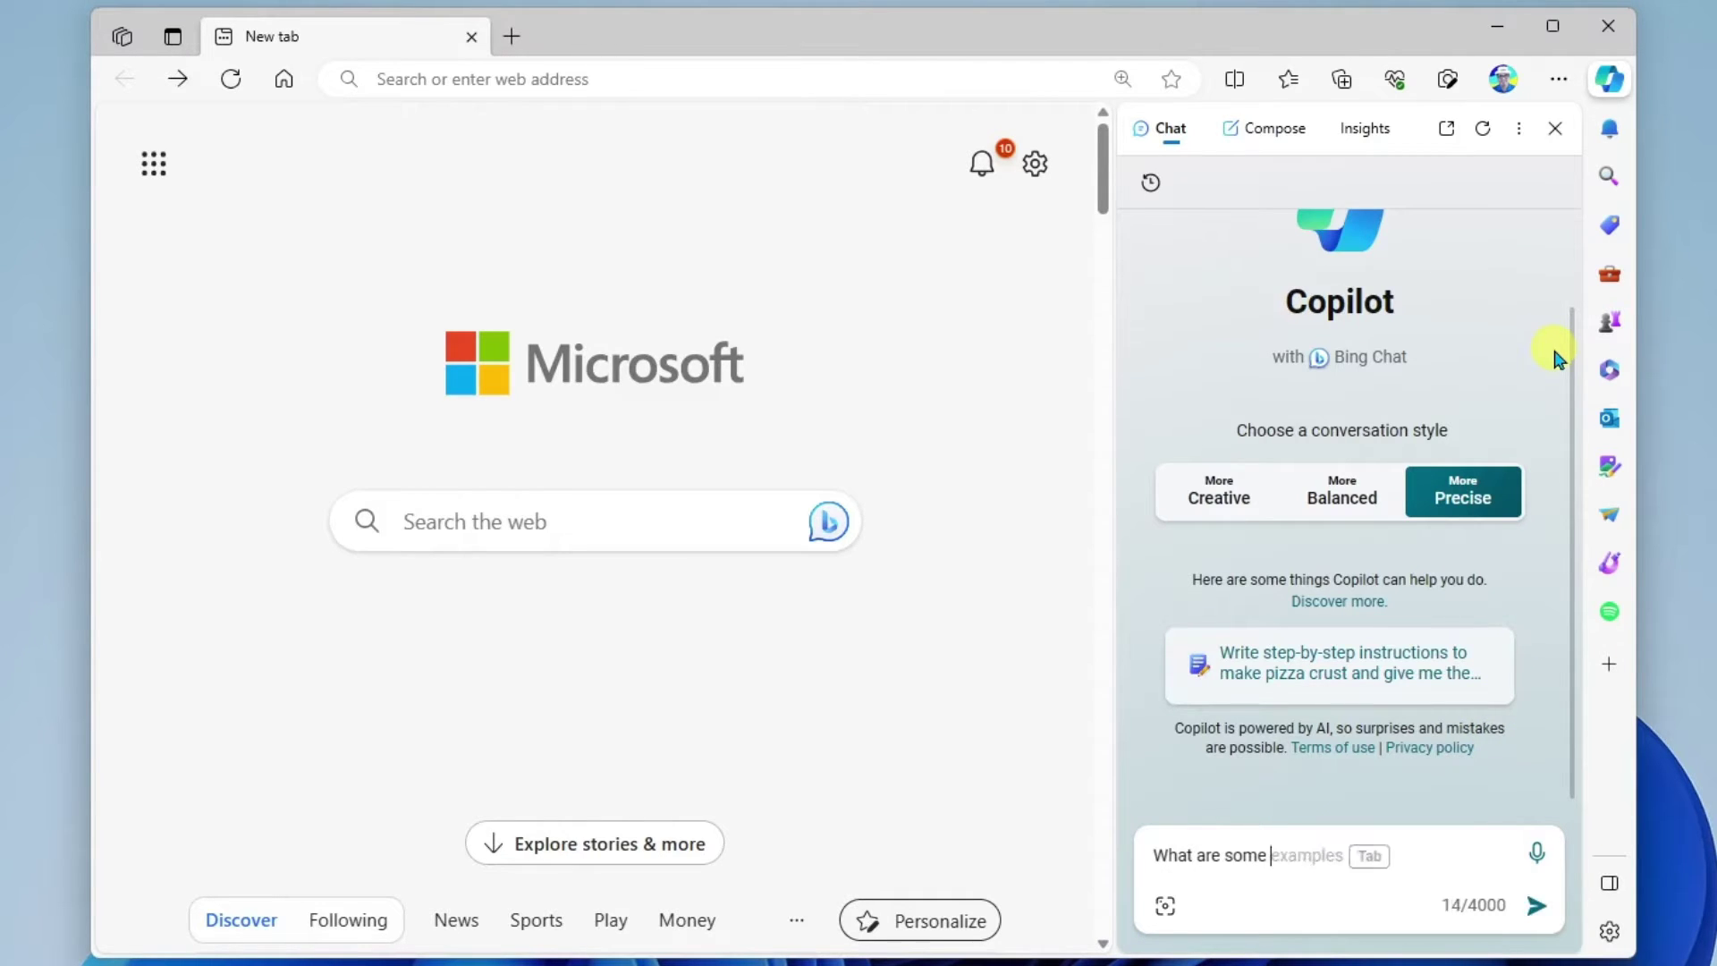
text(affordable online music instrument stores?)
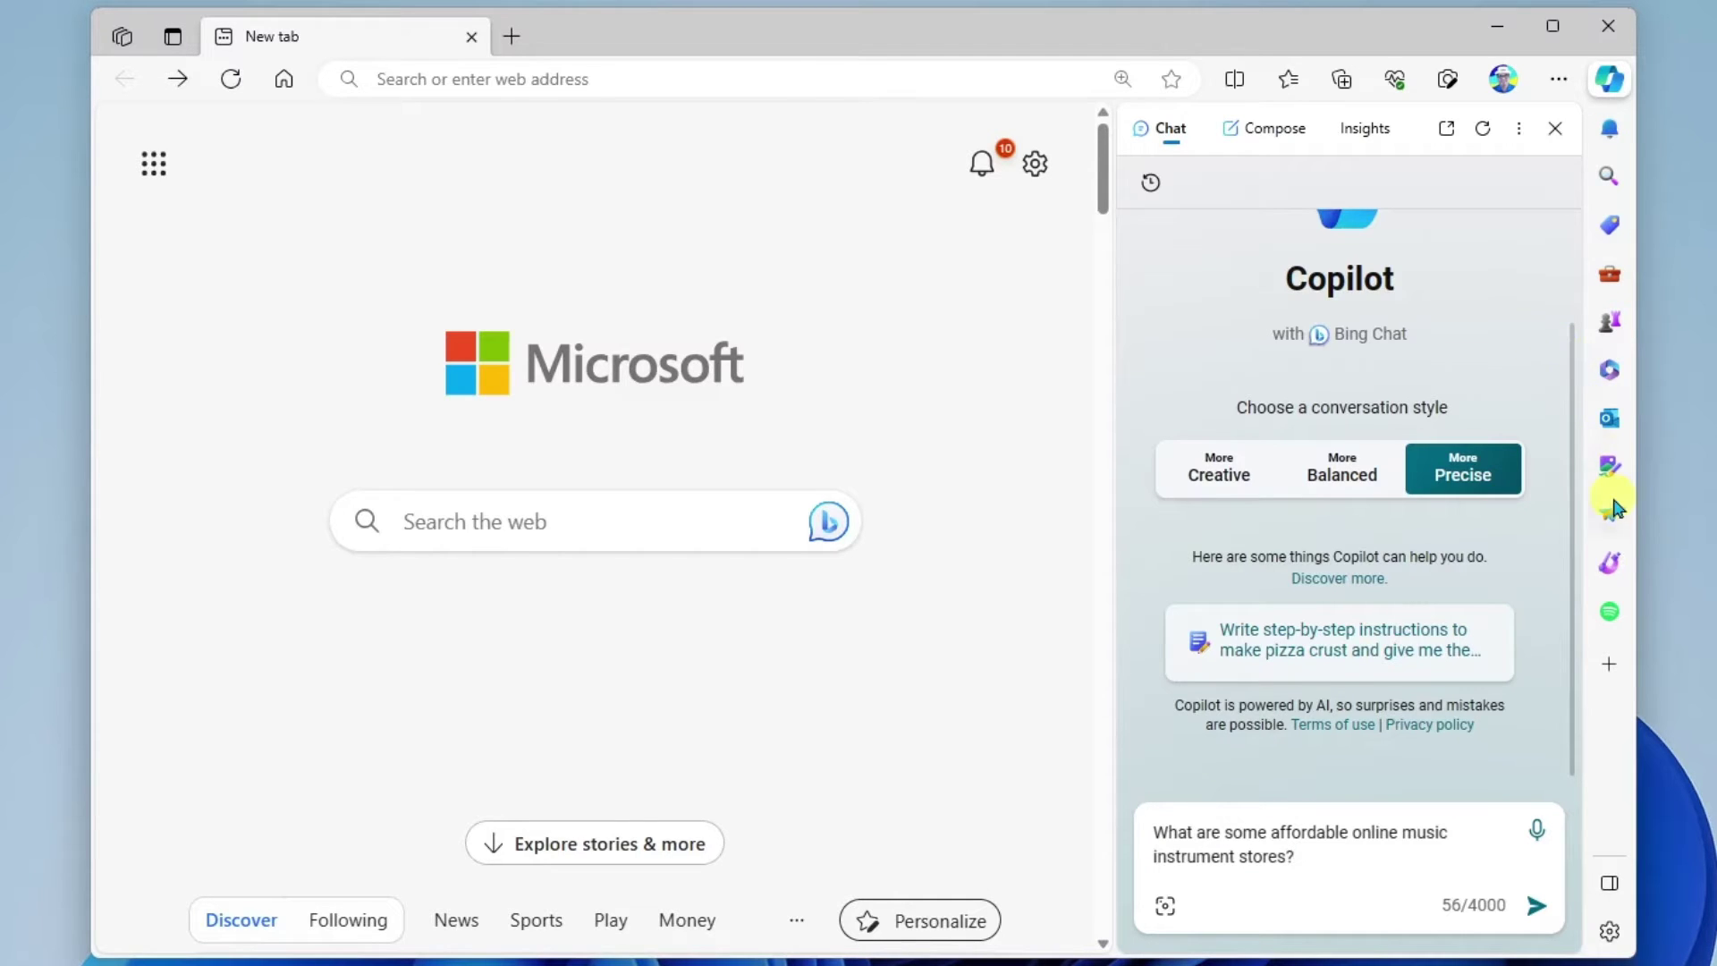
click(1534, 905)
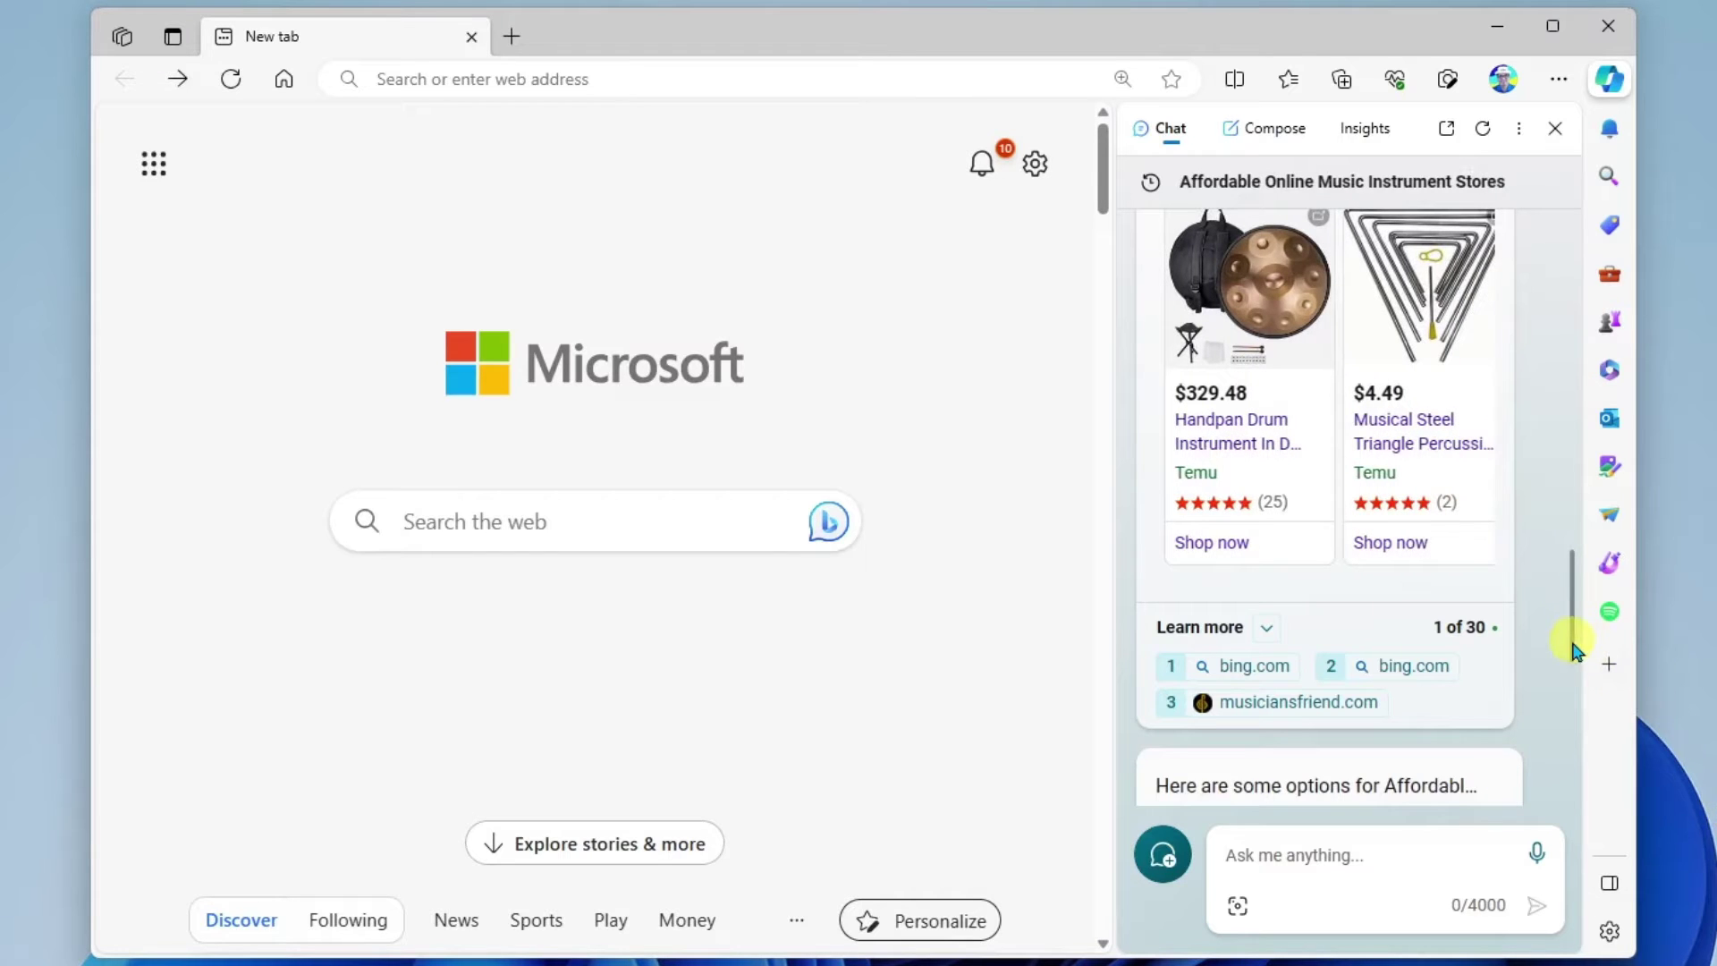
Scroll the Copilot chat back up to the store list with the Reverb link
drag(1571, 637, 1562, 506)
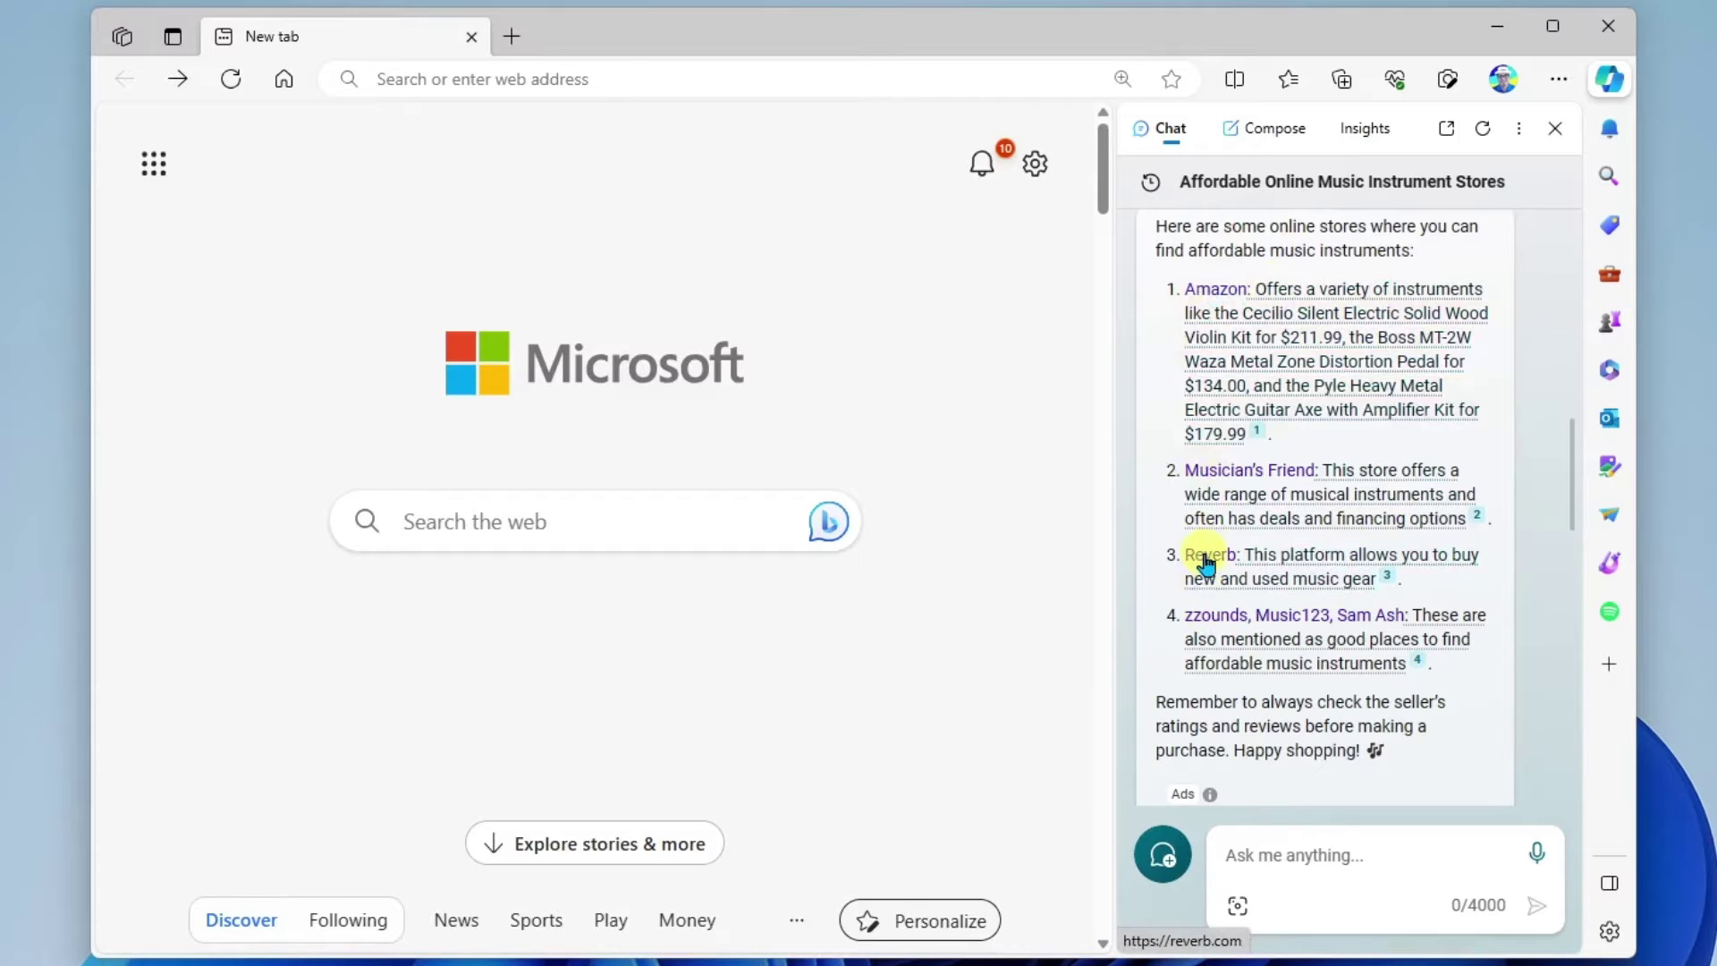
Open reverb.com in a new tab, ask the suggested instrument-fit question, and switch to Compose
mouse_move(1263, 560)
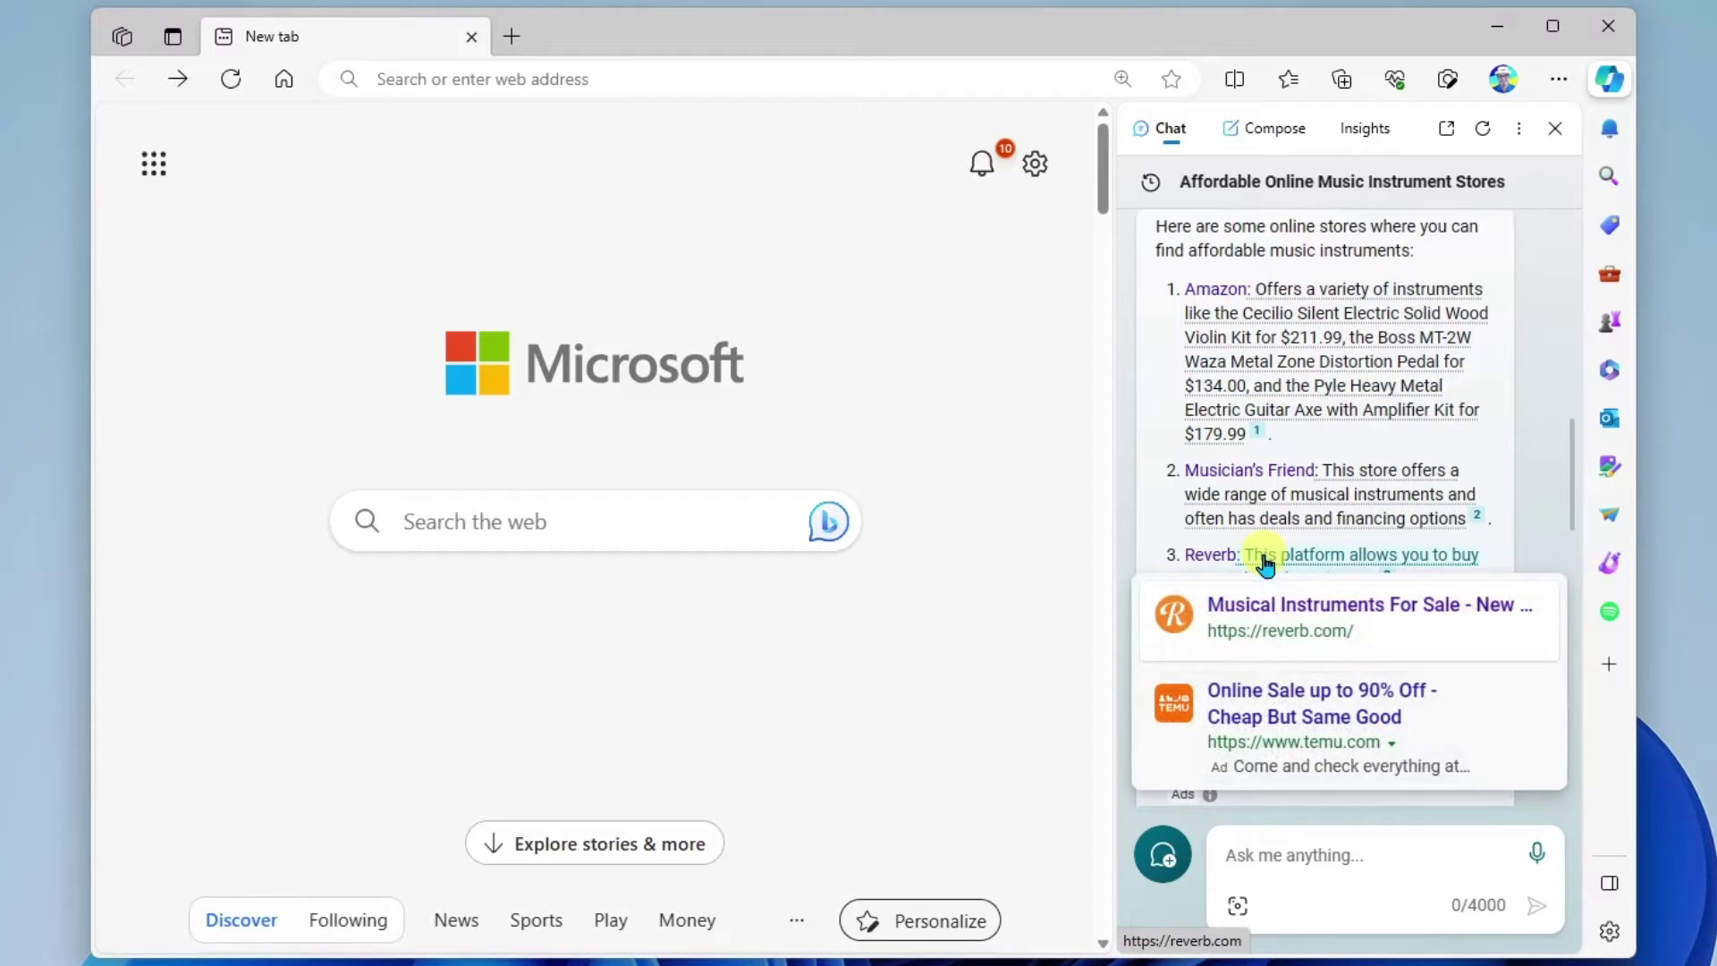
click(1295, 605)
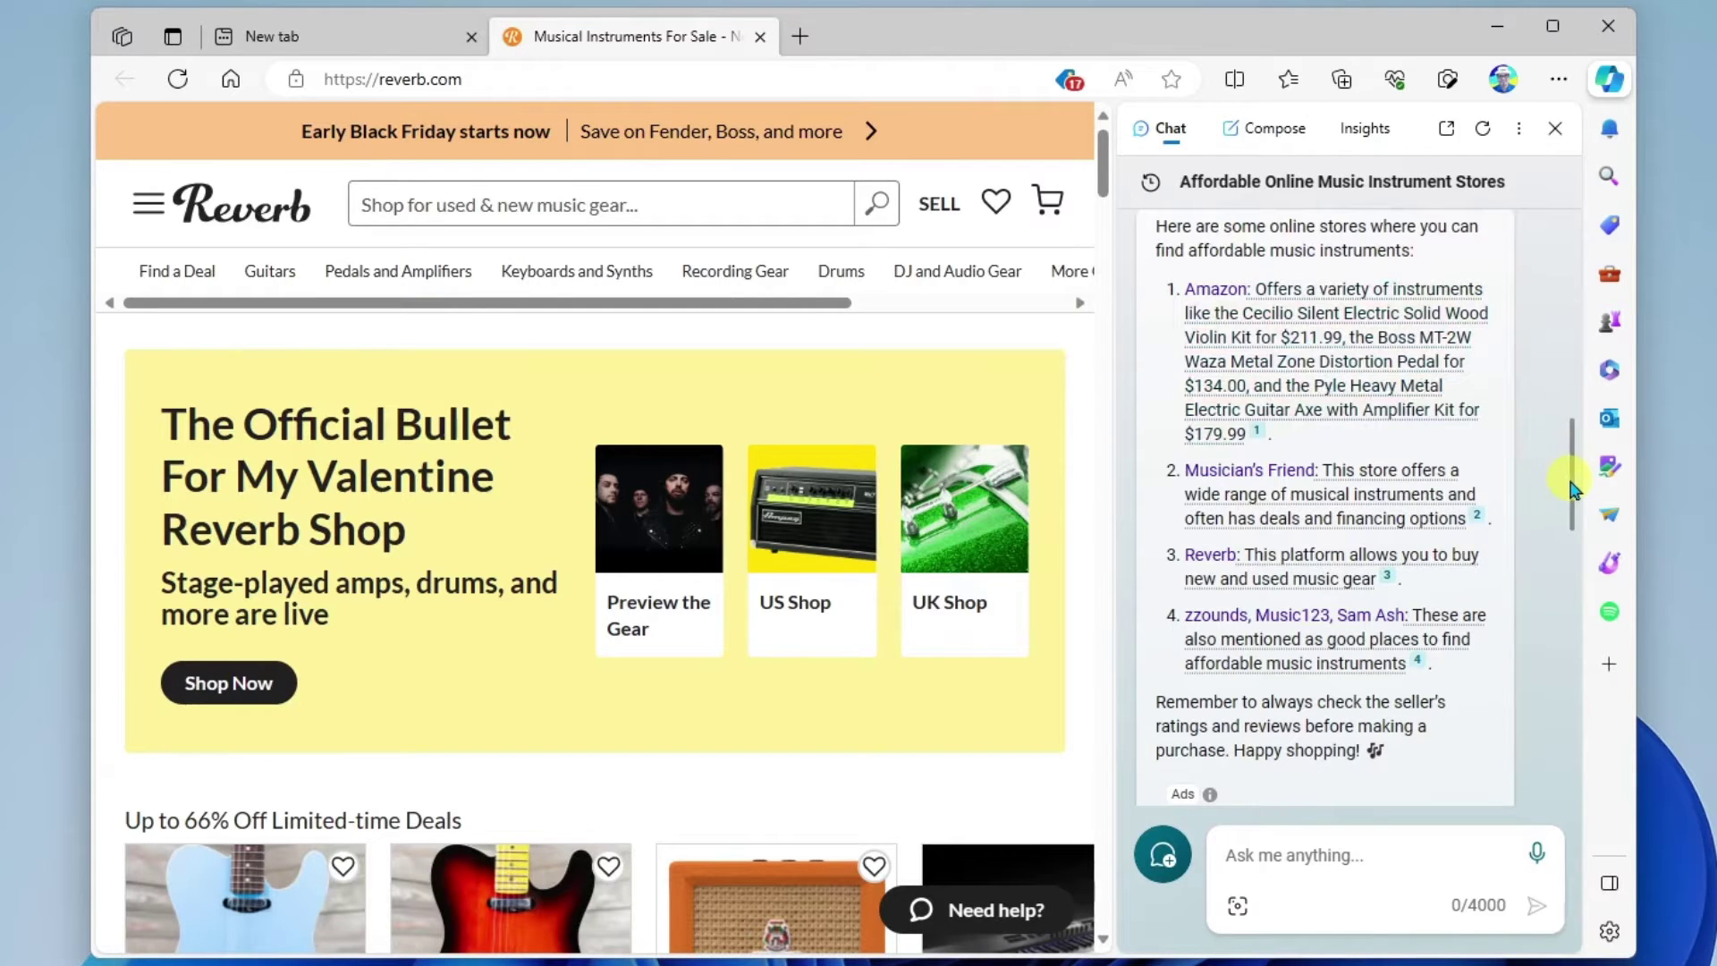
drag(1569, 475, 1564, 668)
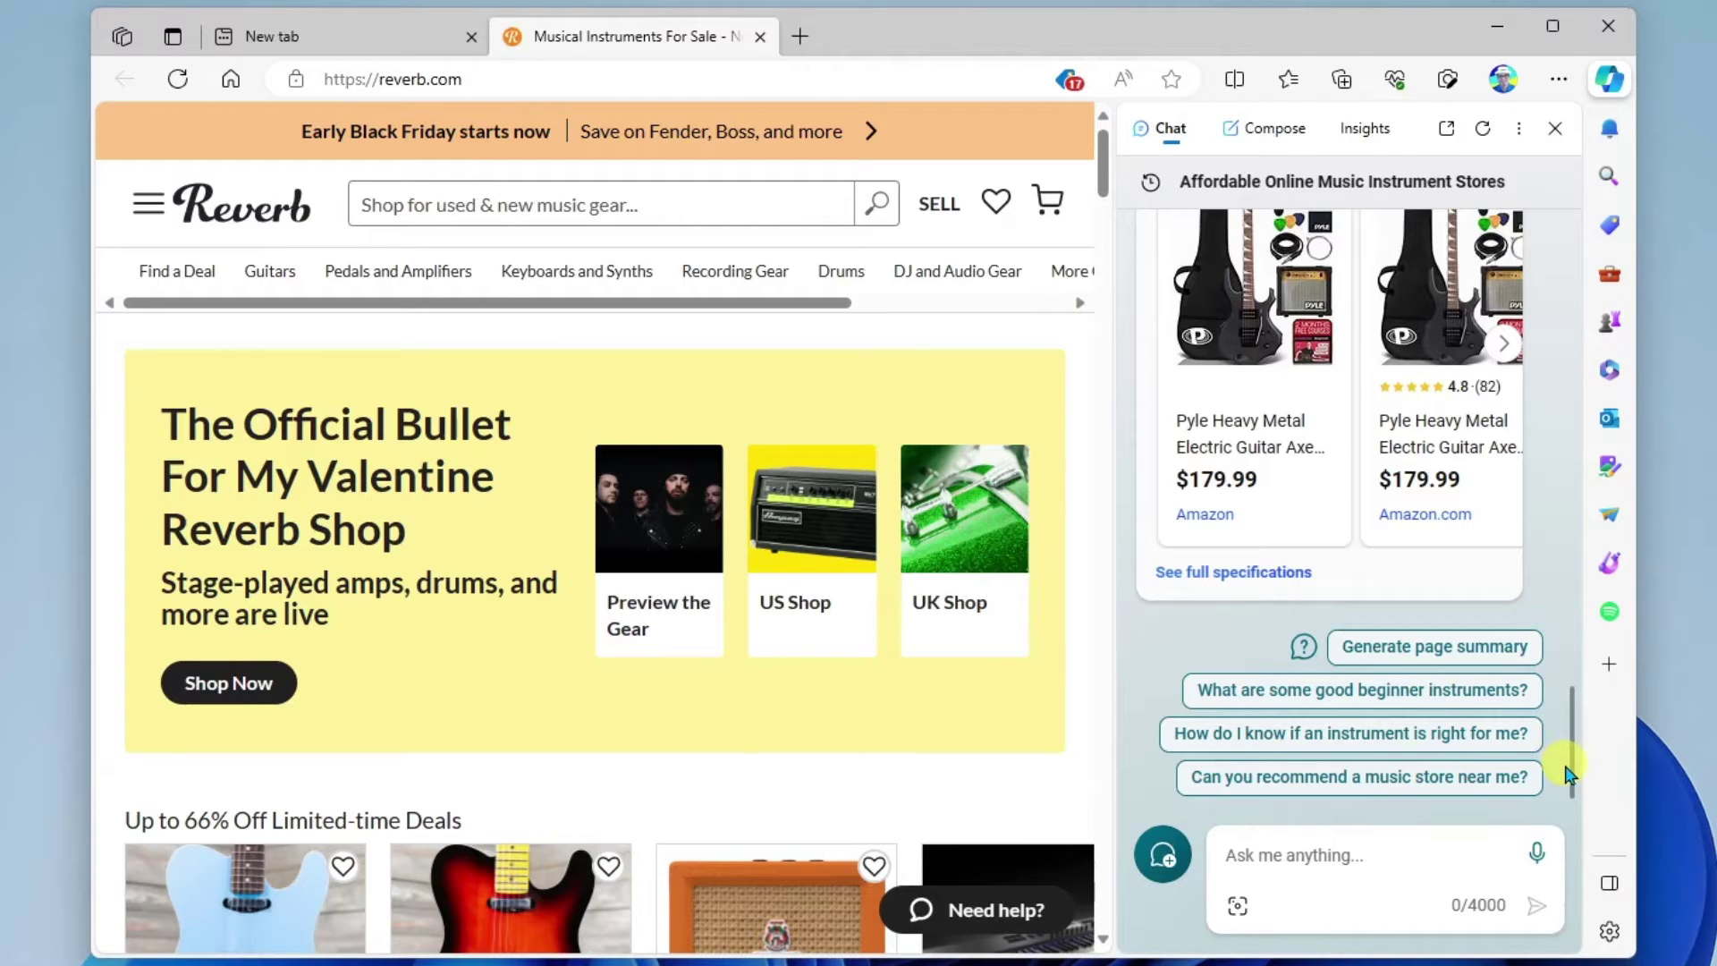
click(1506, 735)
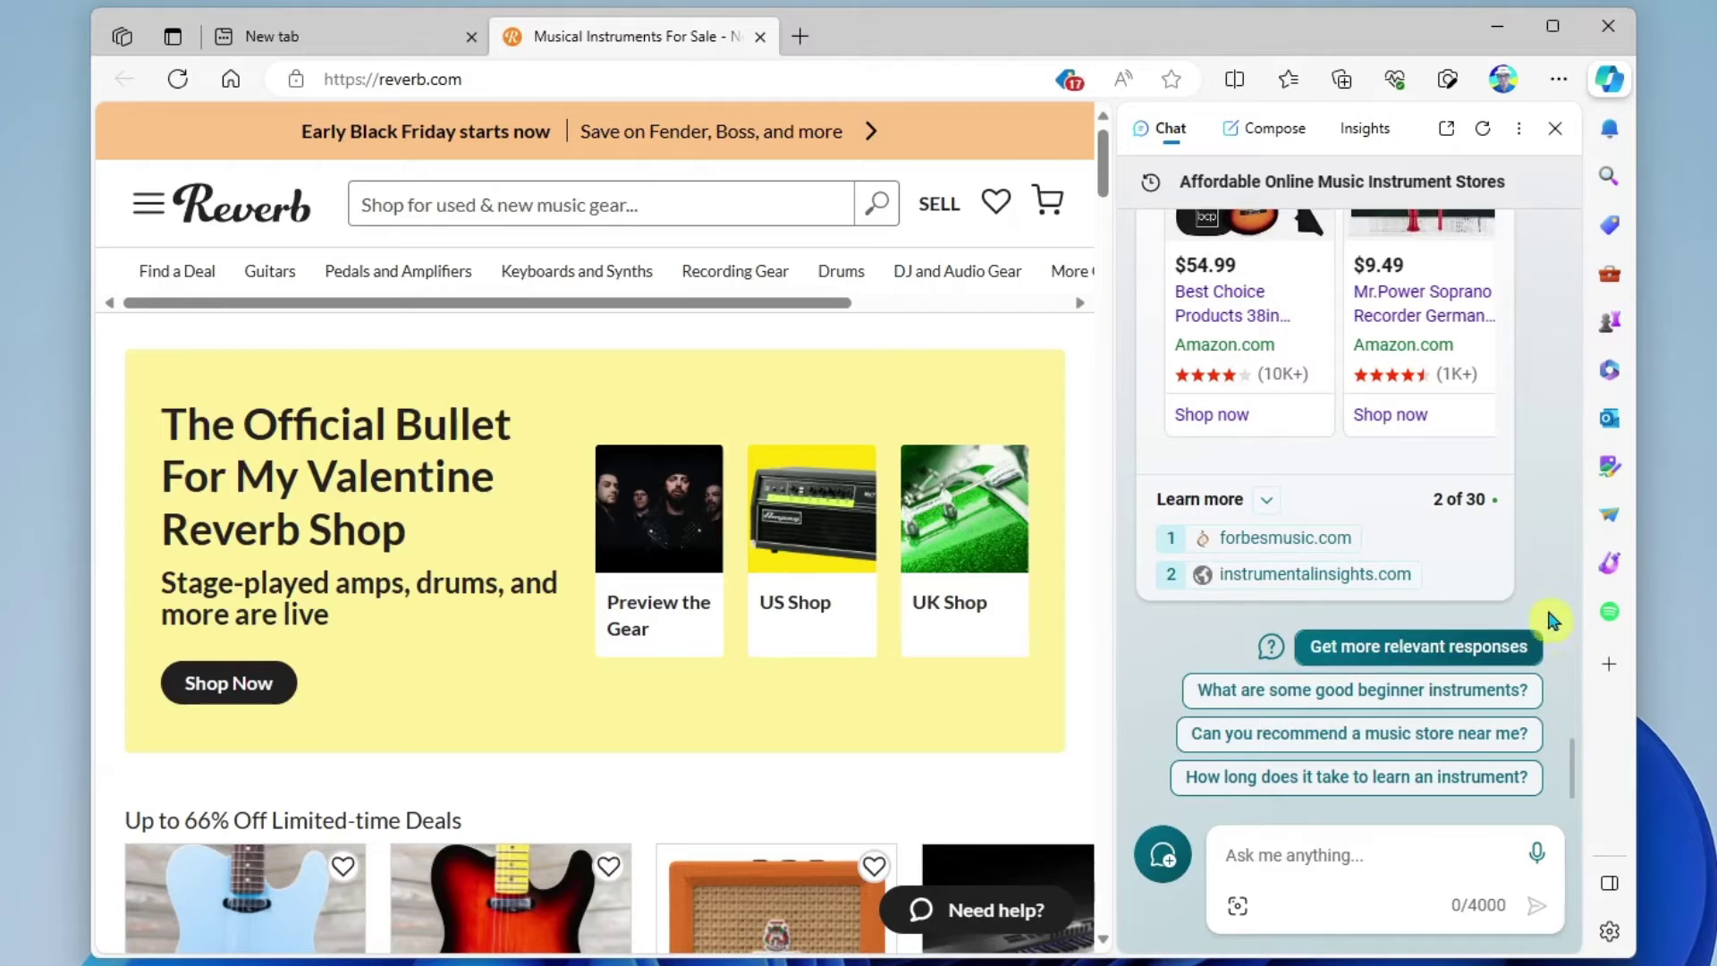
click(1285, 134)
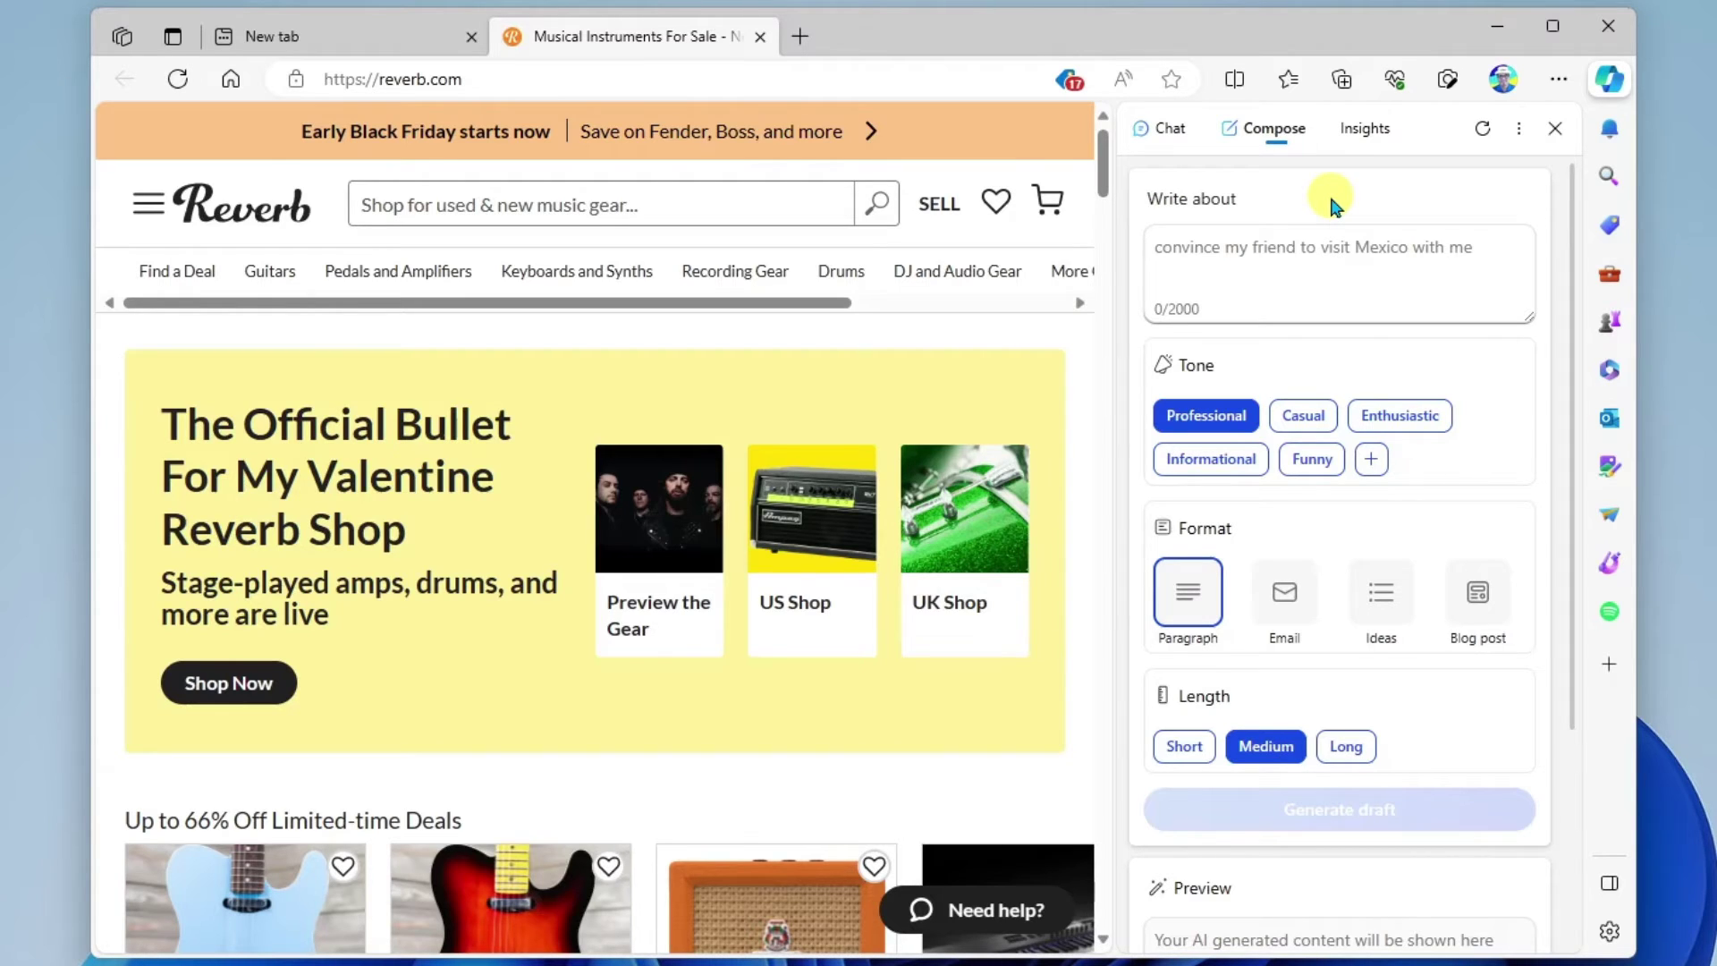
Request a letter asking the music school for new instruments with 5 reasons, in Paragraph format
click(1373, 247)
text(Write a letter to my music school asking for new instruments. Provide 5 reasons why it is important to have newer instruments.)
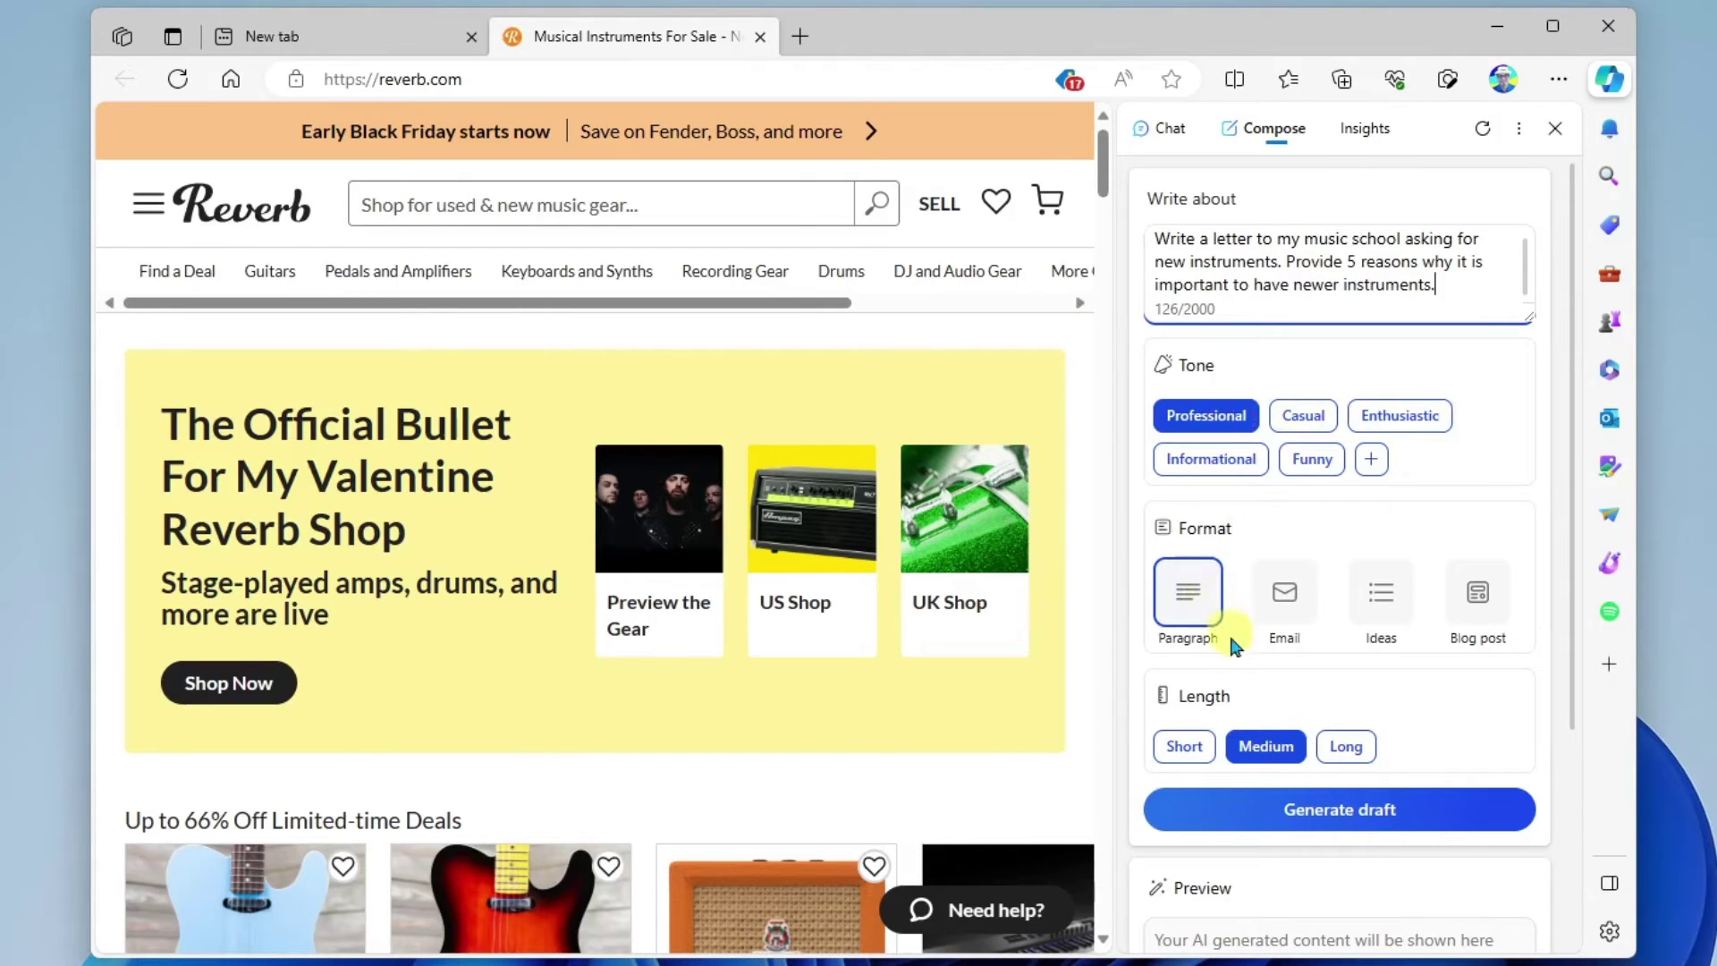
click(1297, 612)
click(1404, 615)
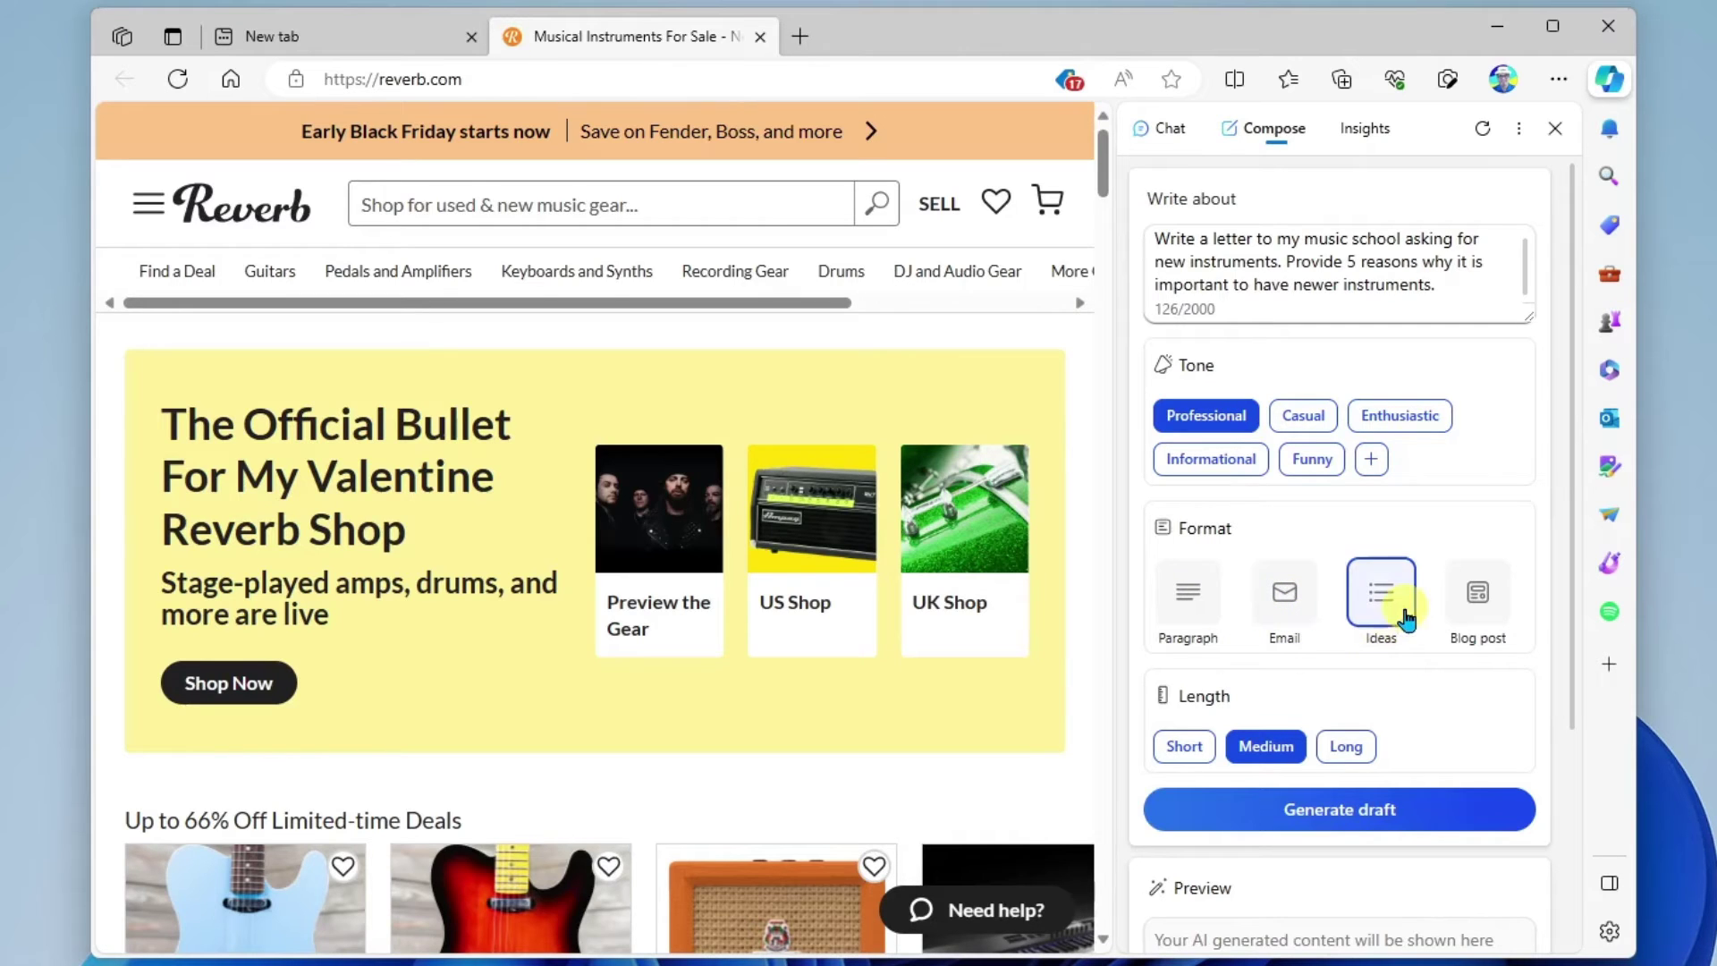
click(1492, 608)
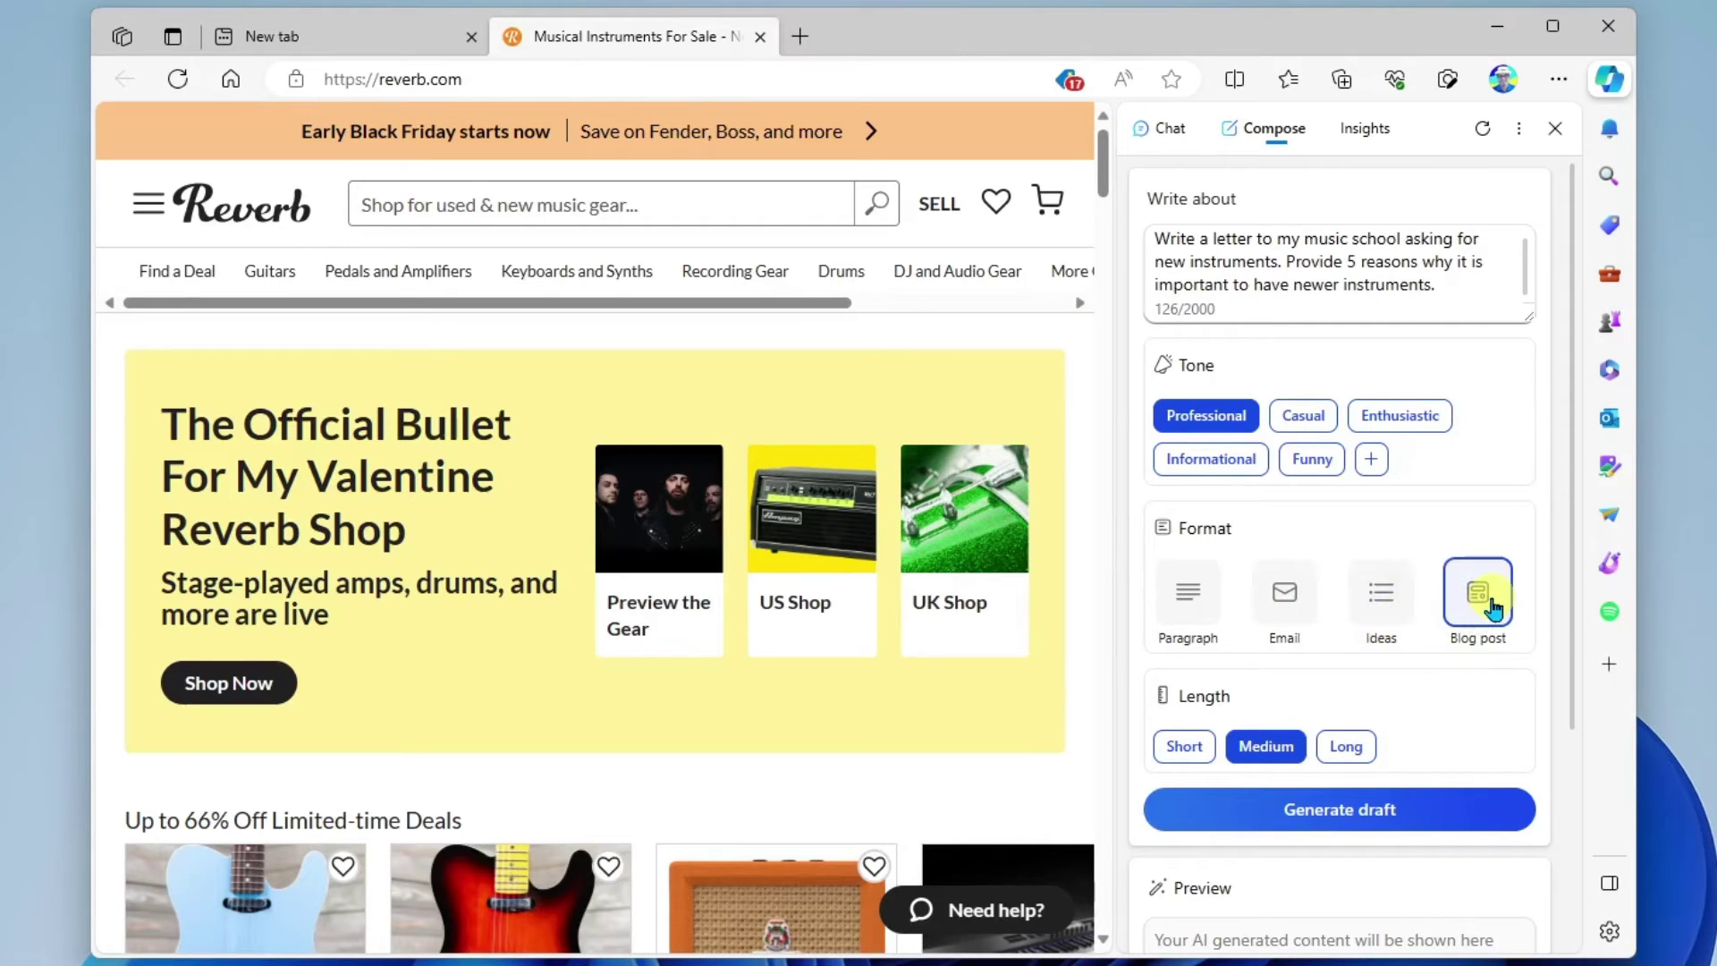
click(1194, 595)
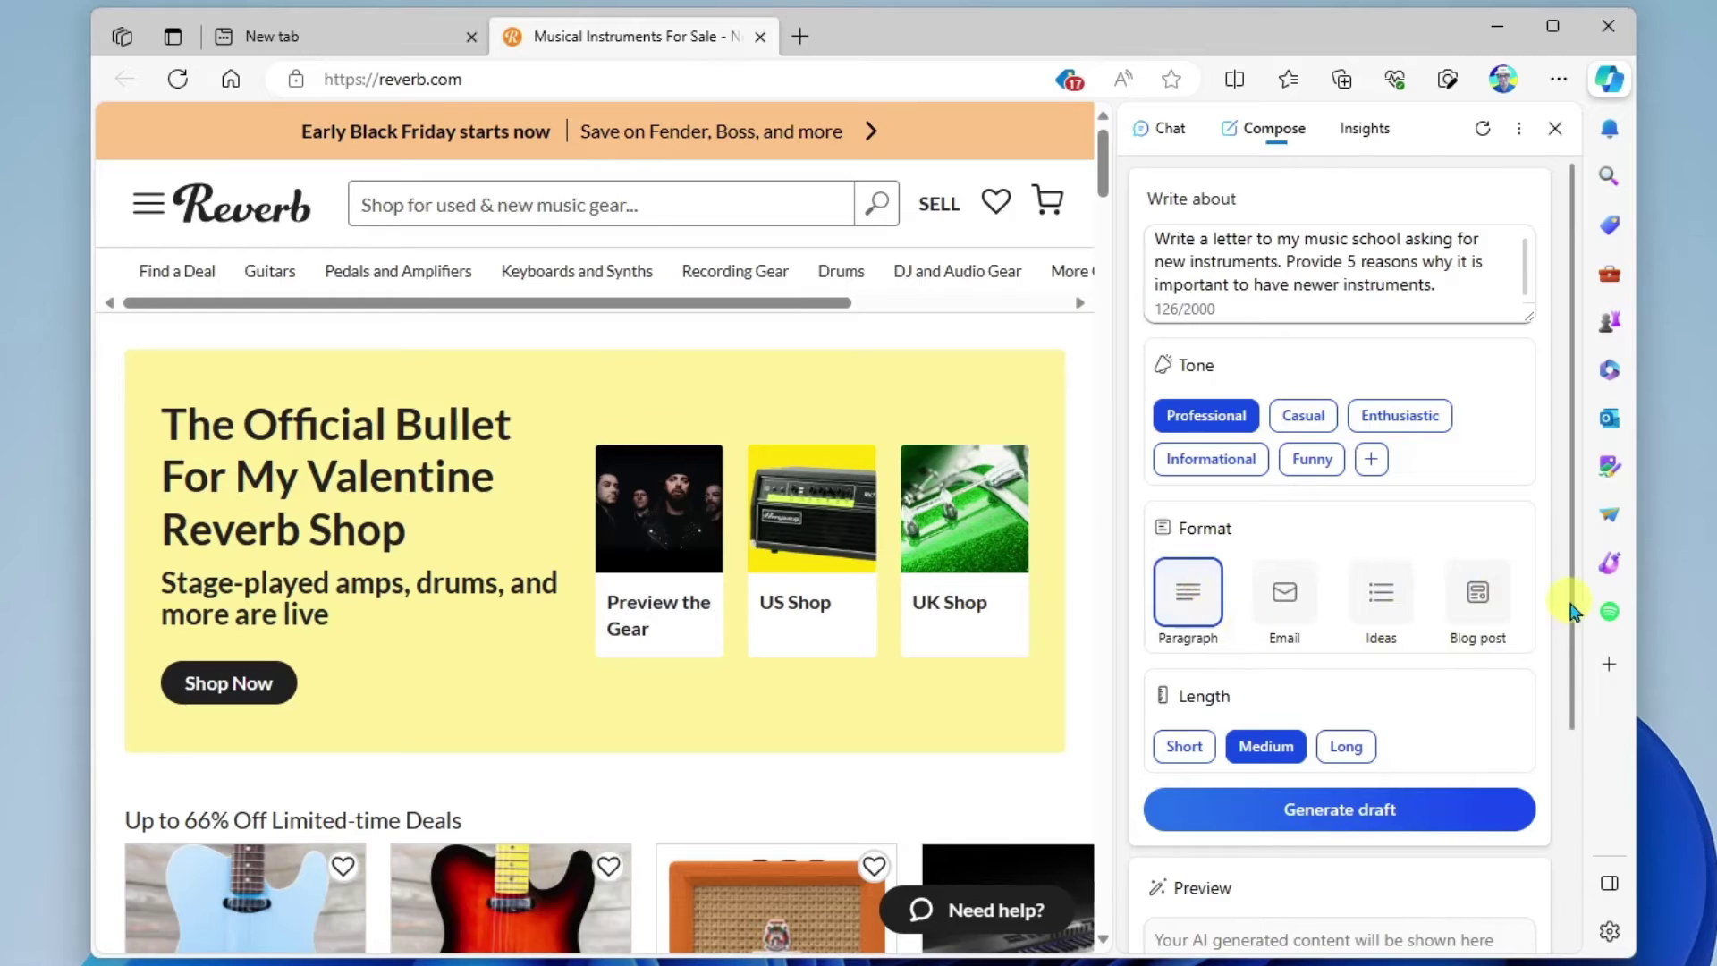
drag(1568, 598, 1567, 762)
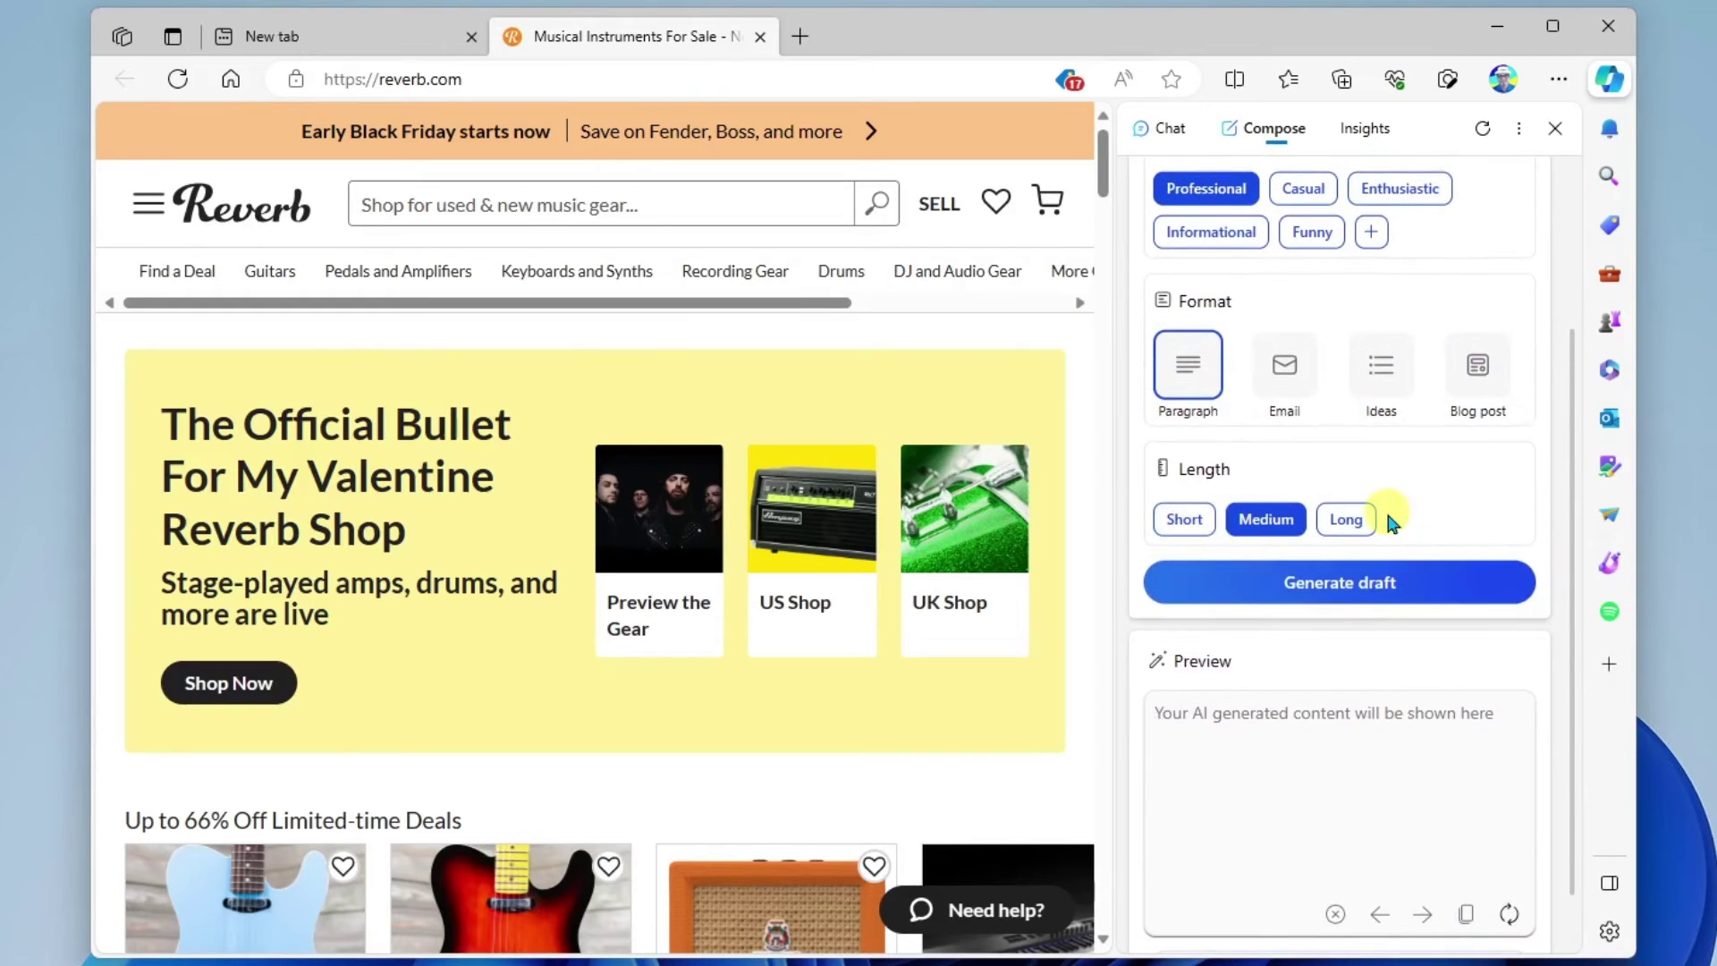
Generate the draft and read through the preview letter ending with 'Sincerely'
click(1413, 590)
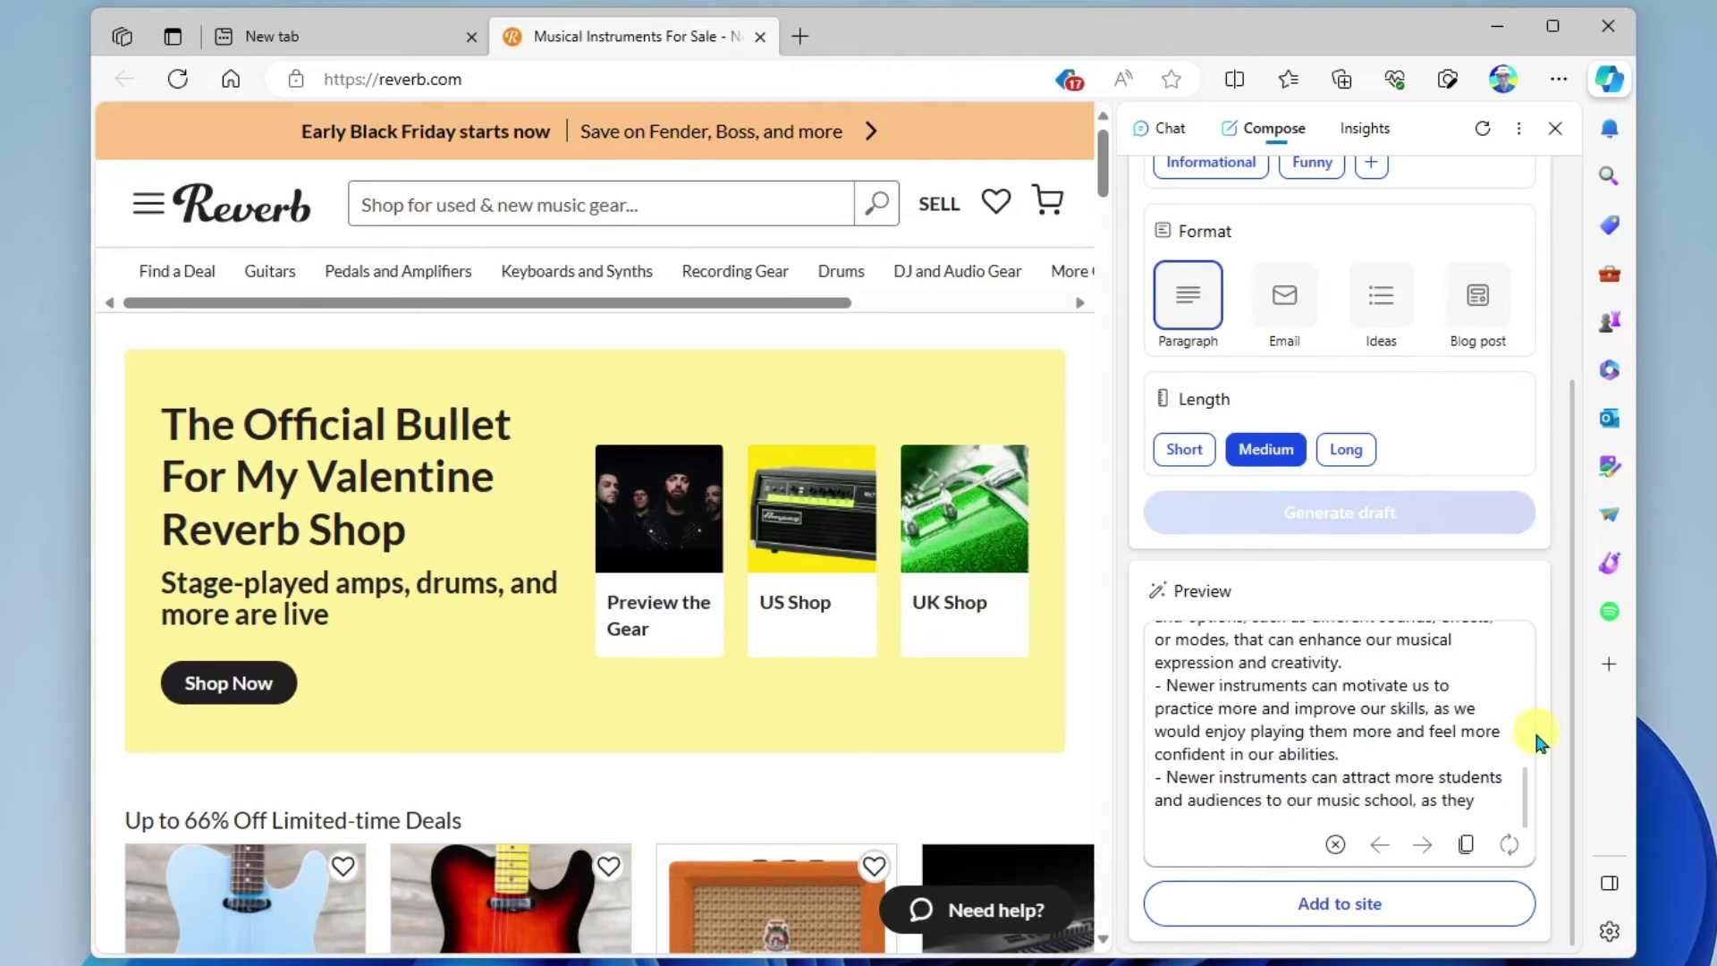
click(1526, 793)
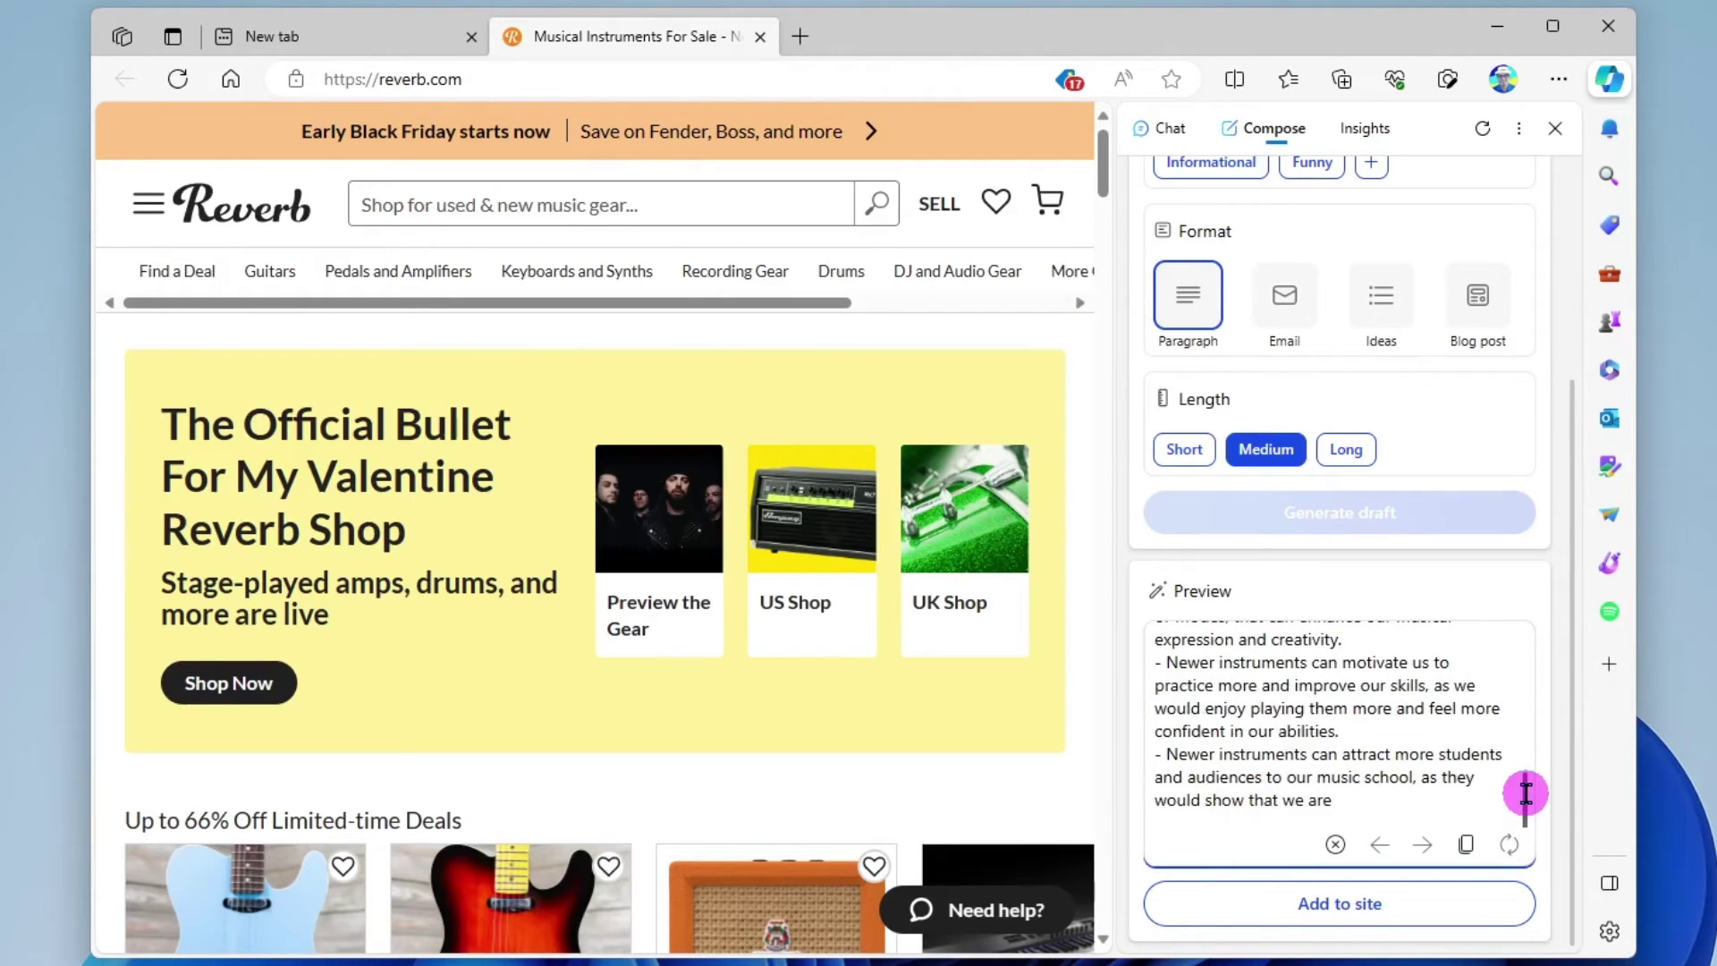
drag(1526, 793, 1528, 831)
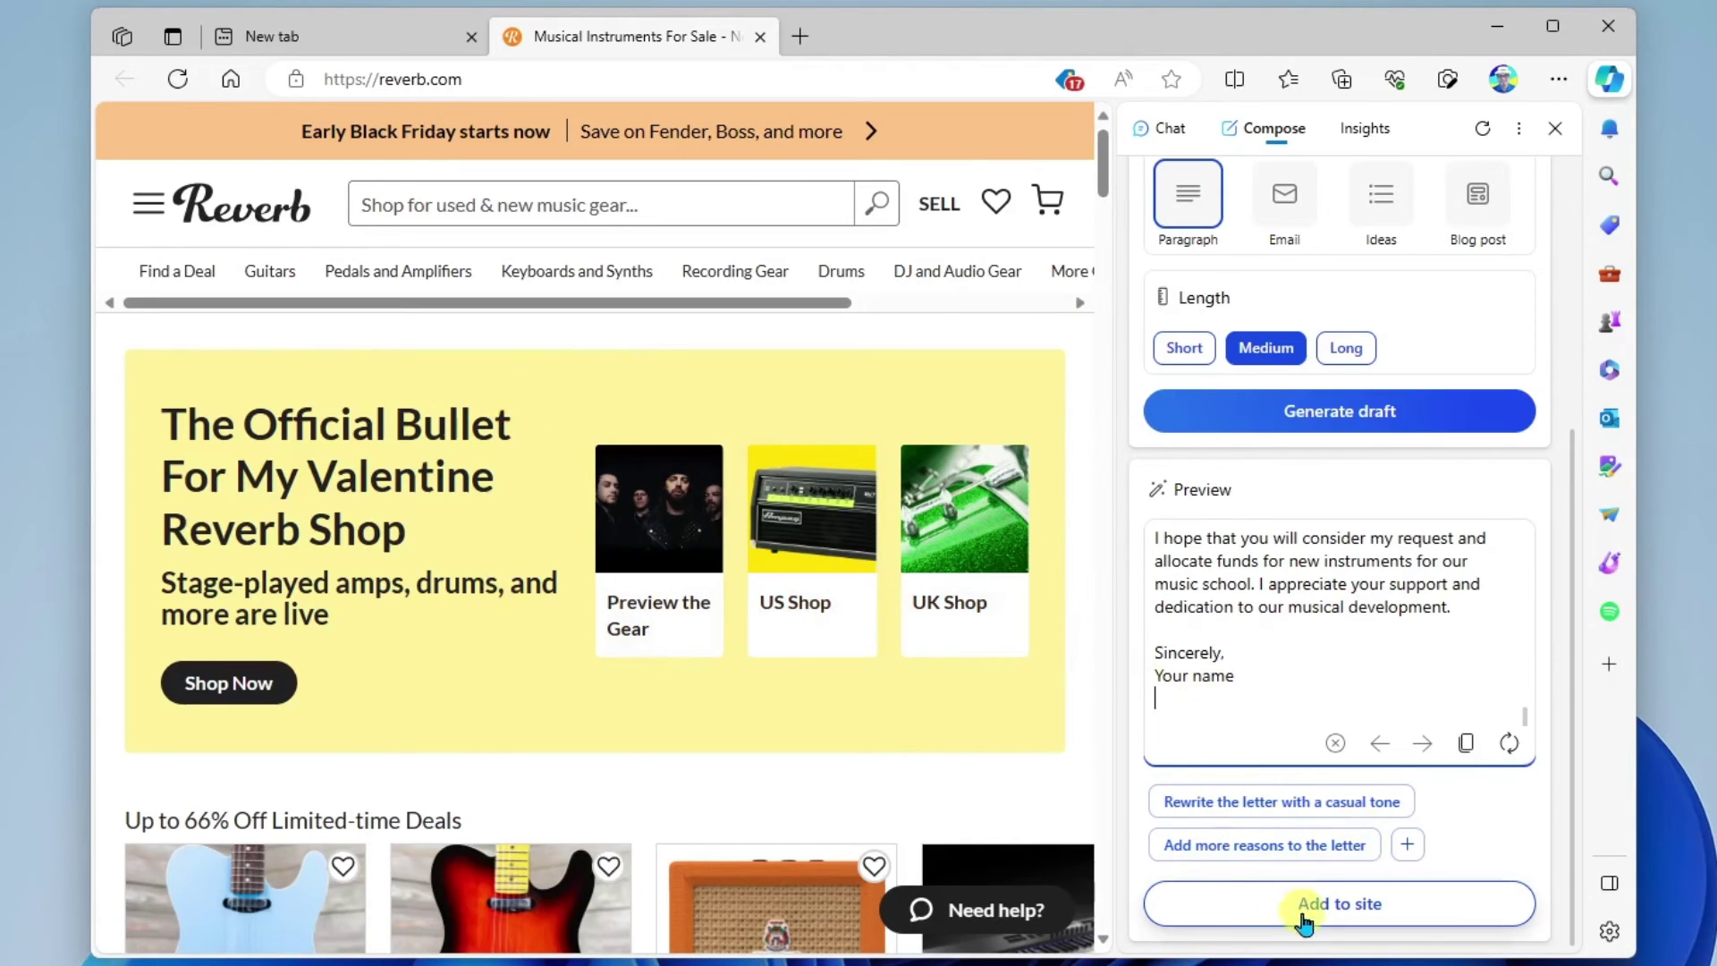
click(644, 213)
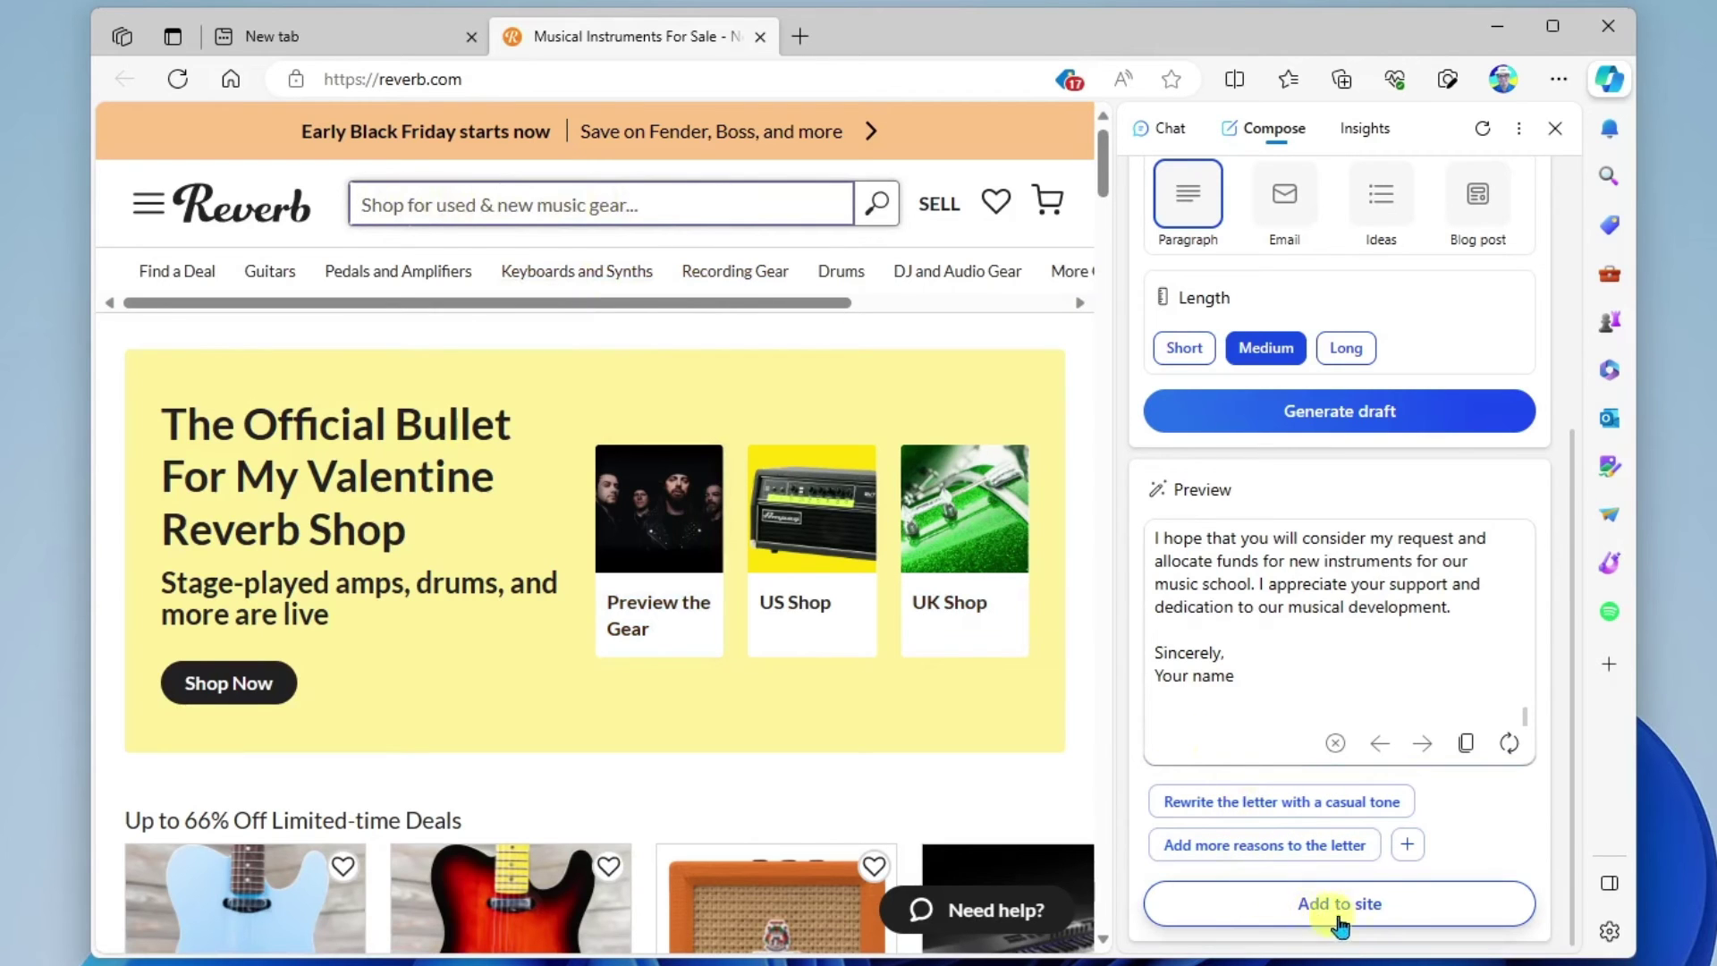
click(1401, 905)
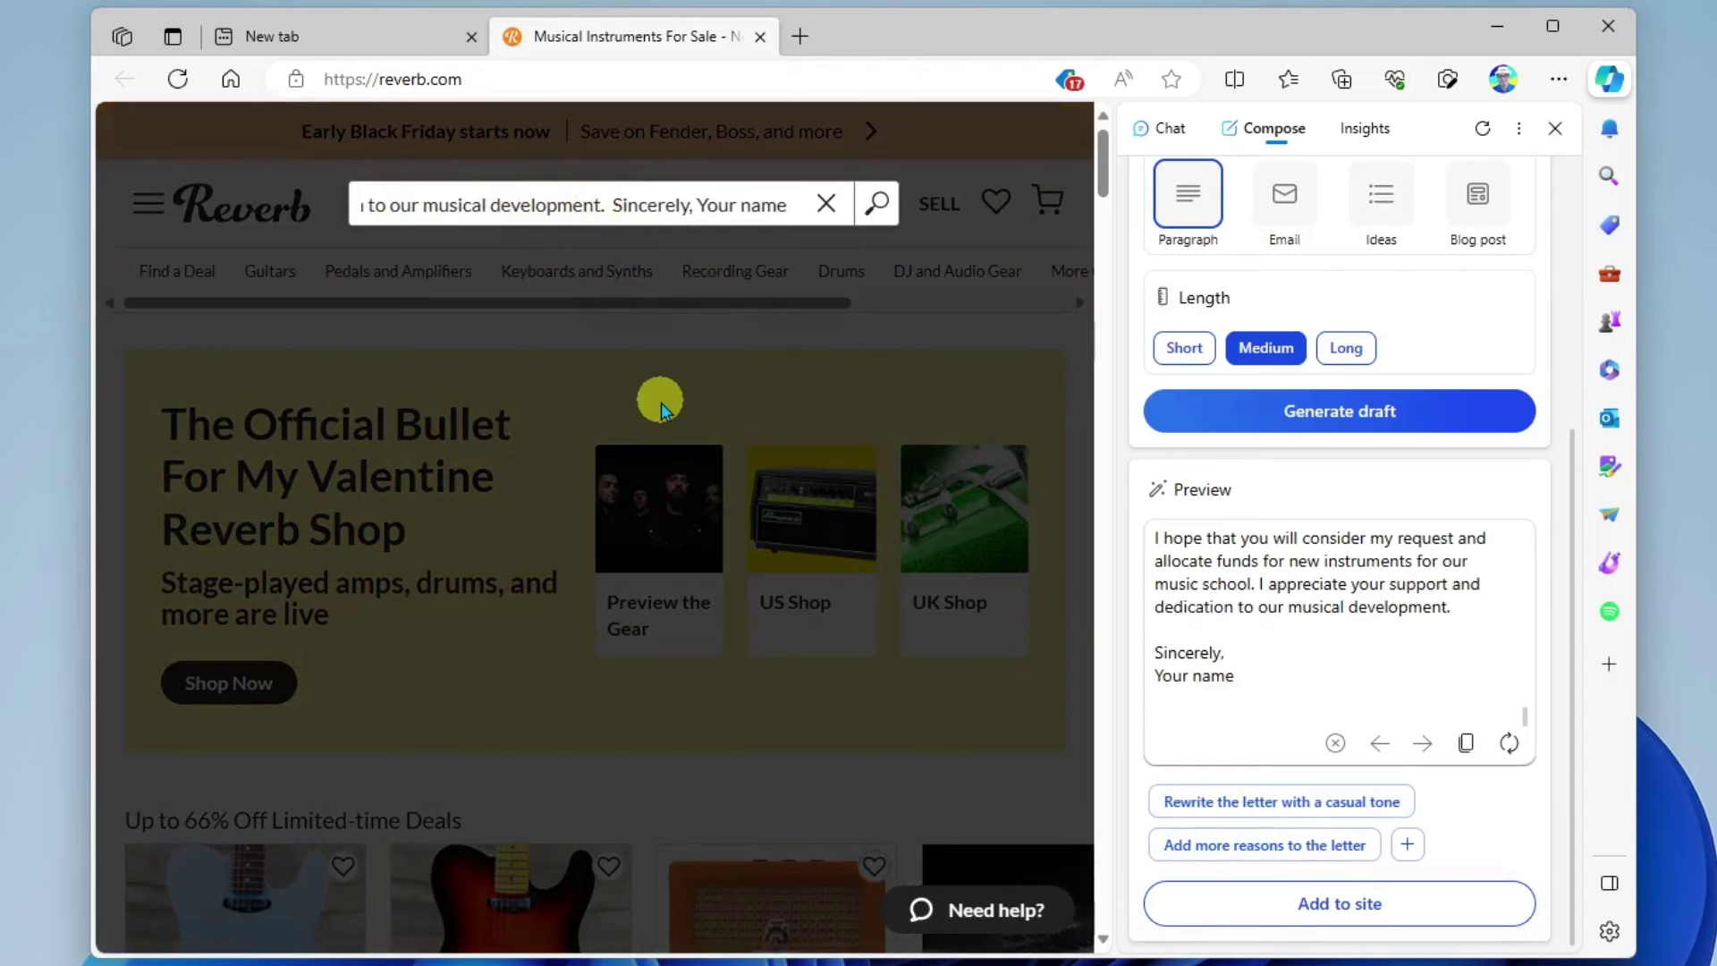
click(825, 204)
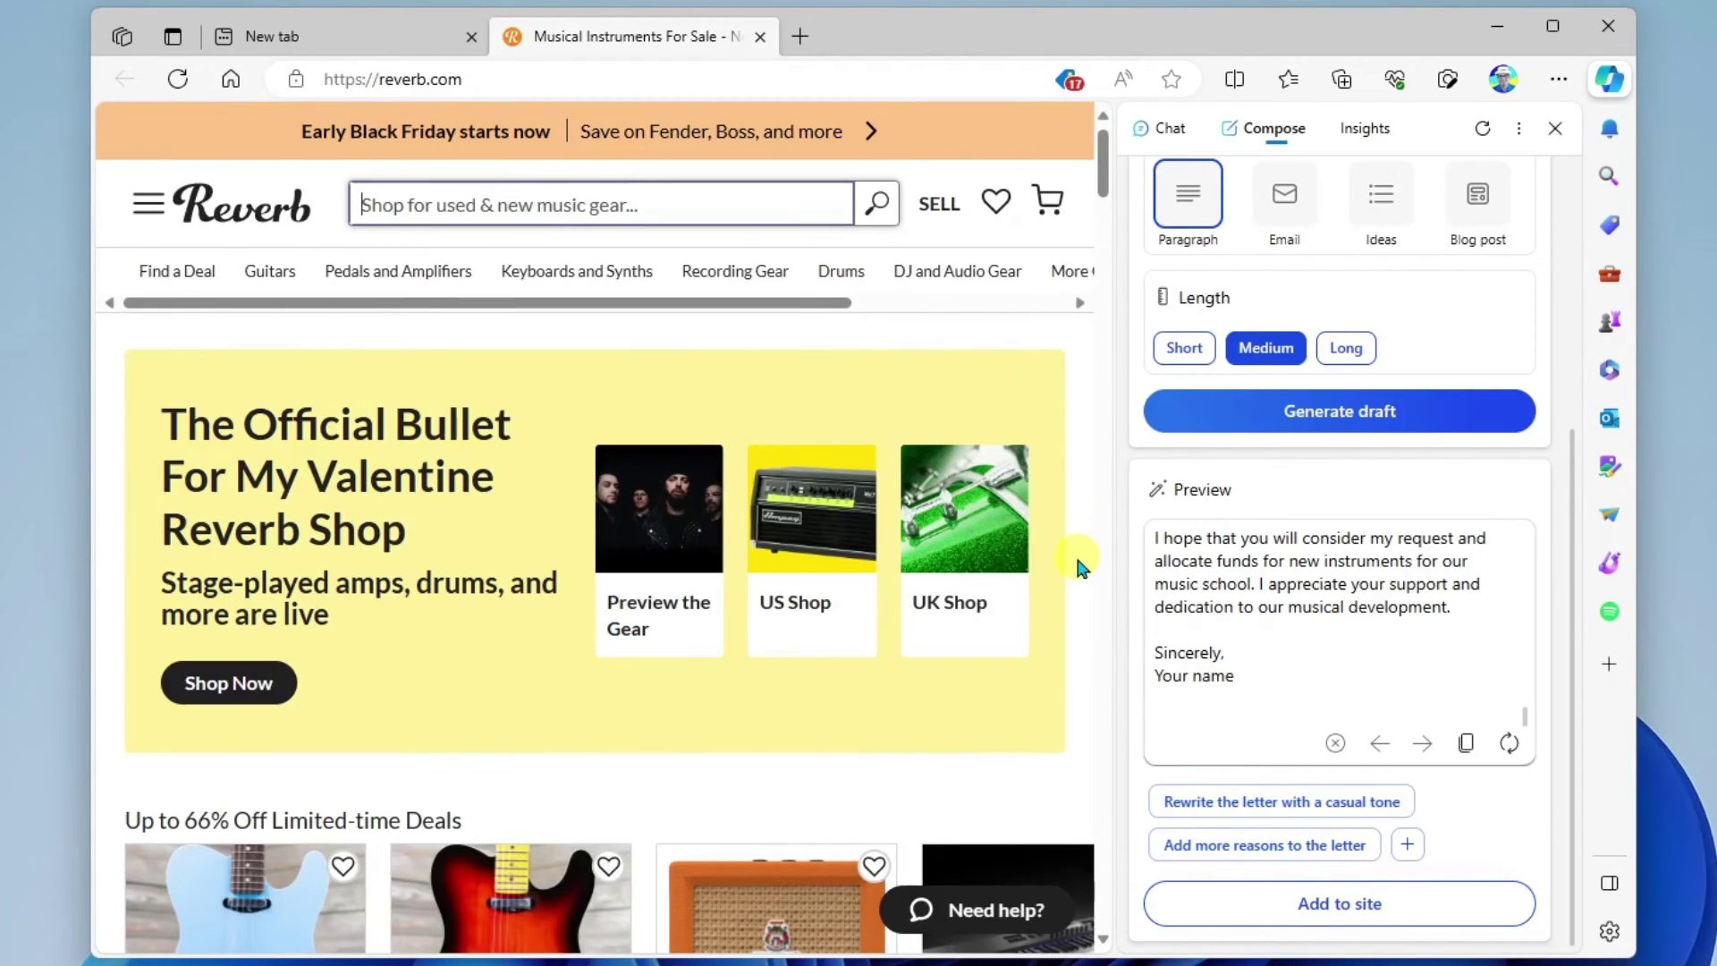
drag(1564, 525, 1578, 207)
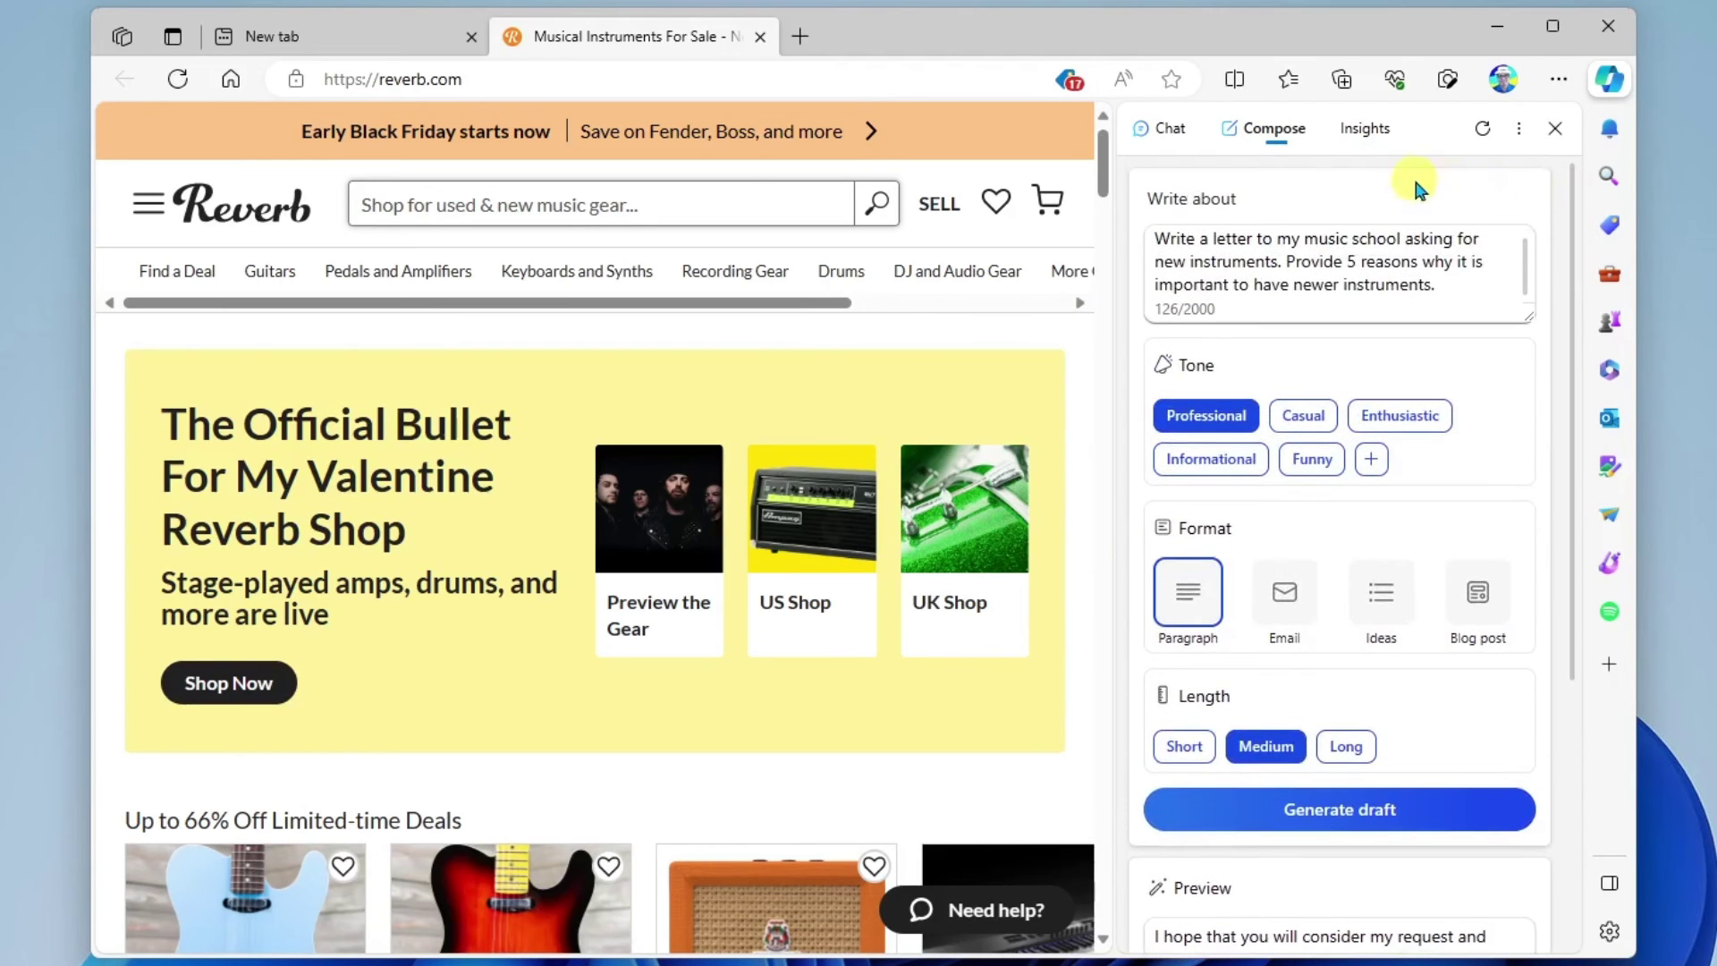
Browse reverb.com's Insights, including related videos and traffic analytics, and rate it High Quality
click(1368, 136)
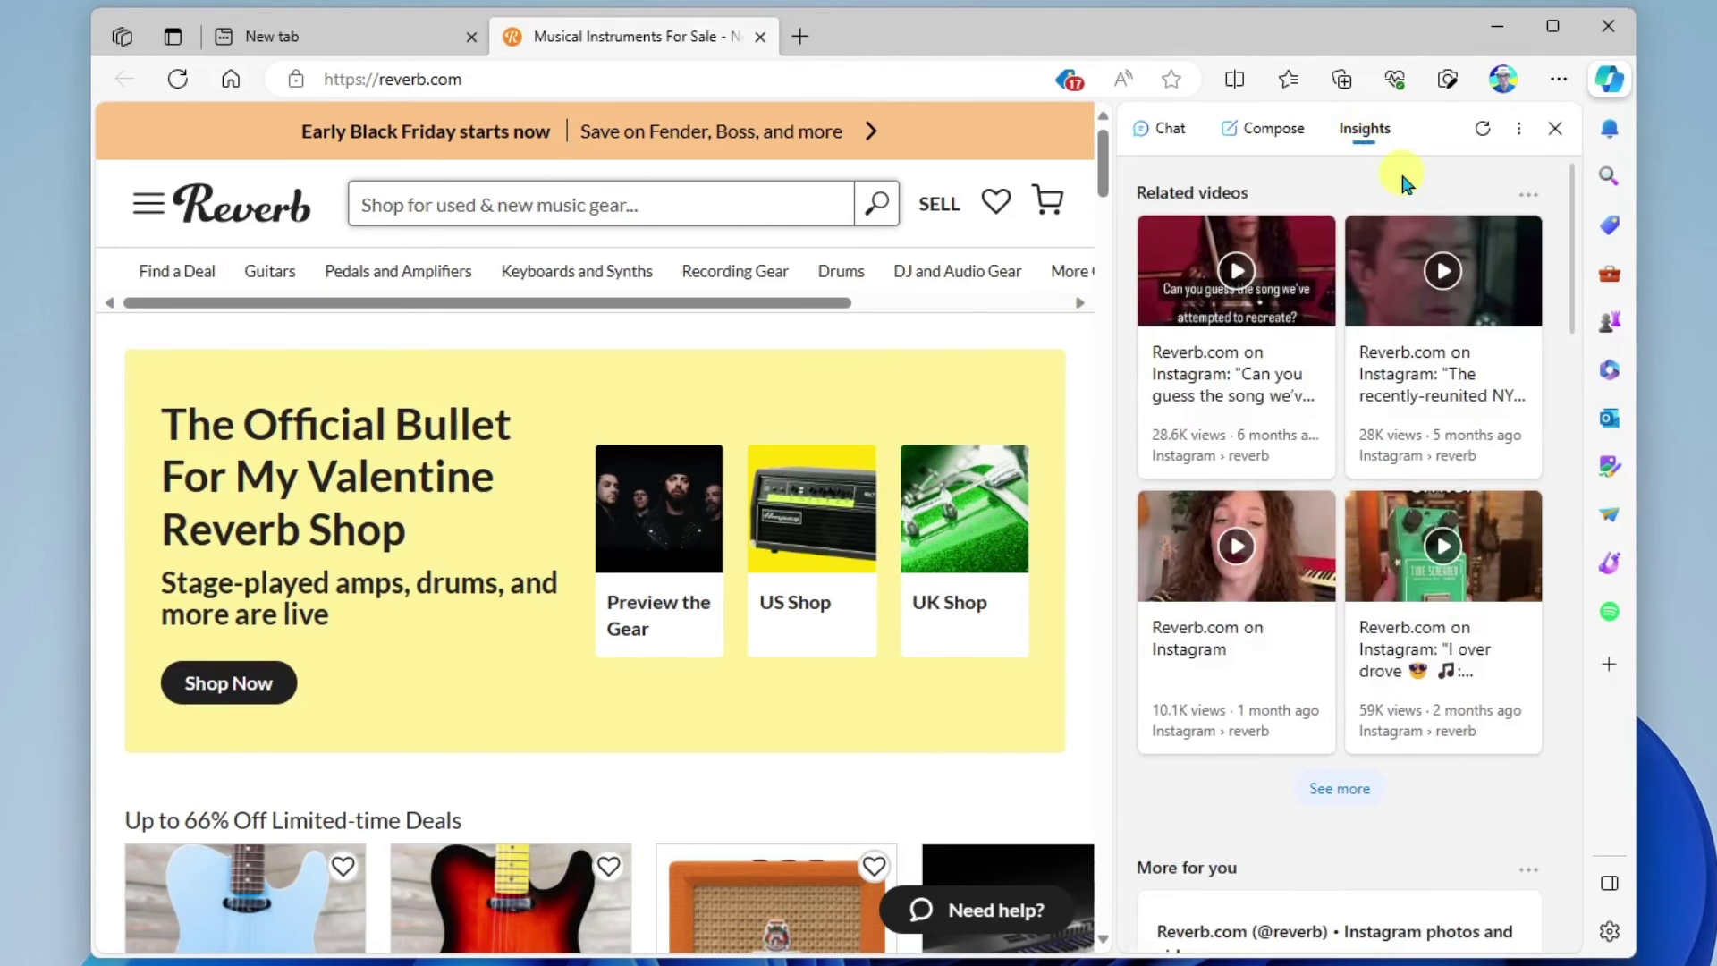
scroll(497, 605, down, 8)
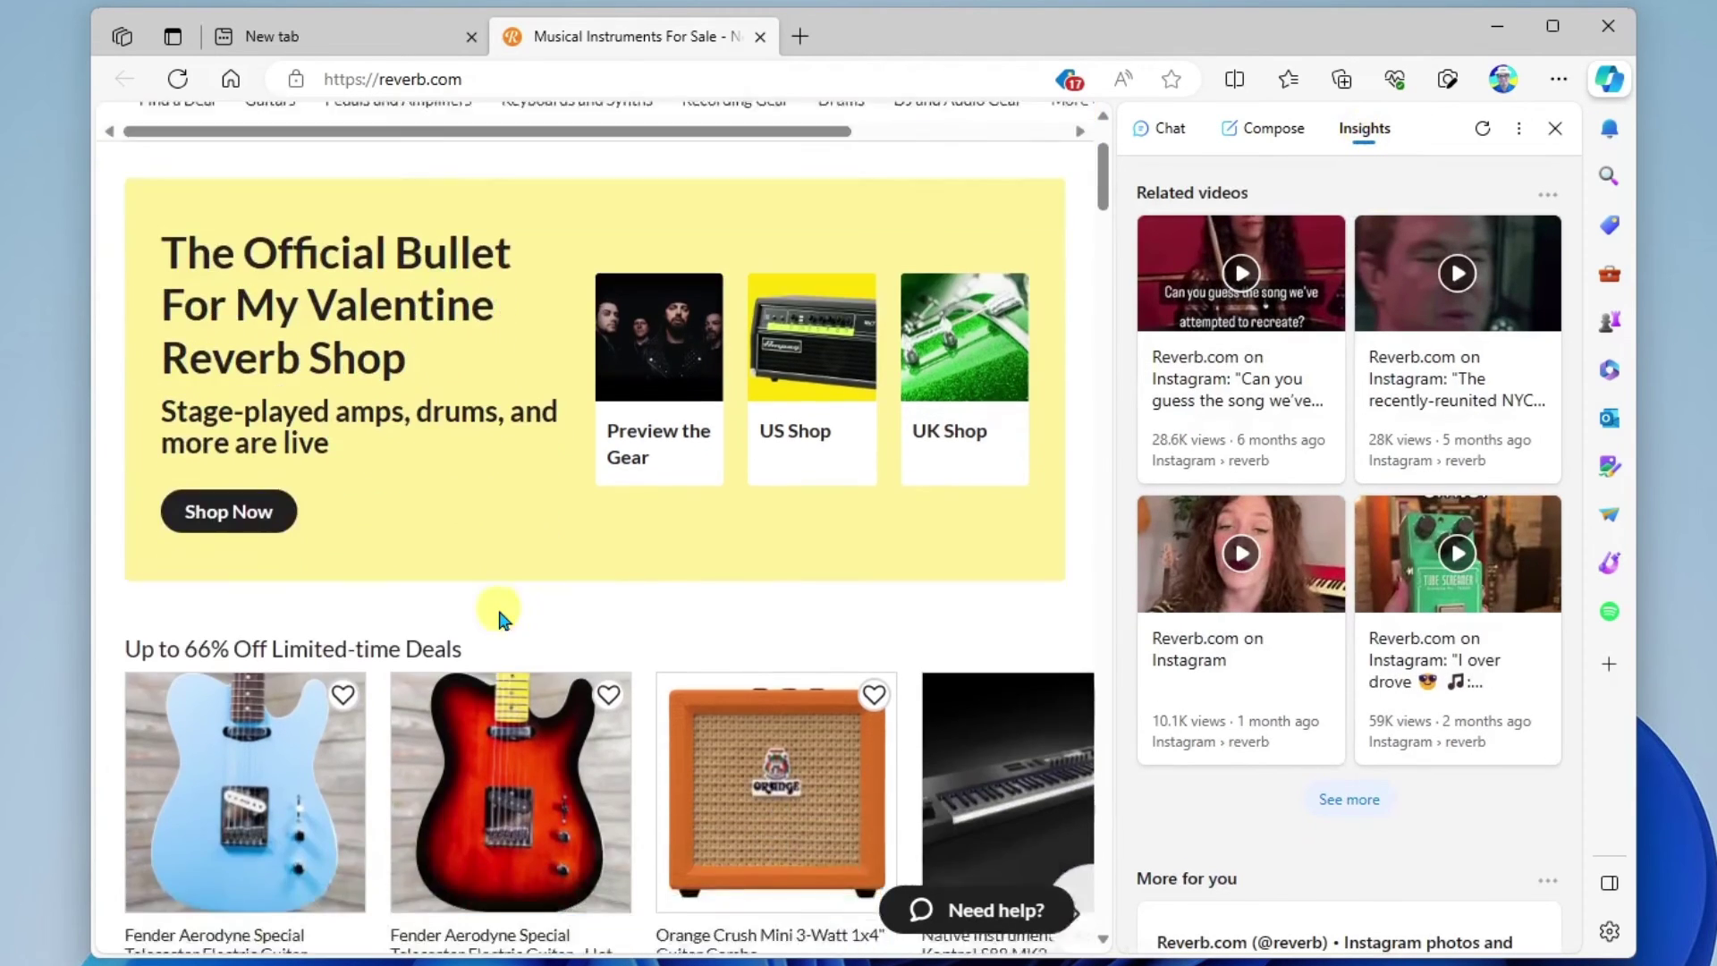
drag(1576, 285, 1583, 701)
click(1186, 393)
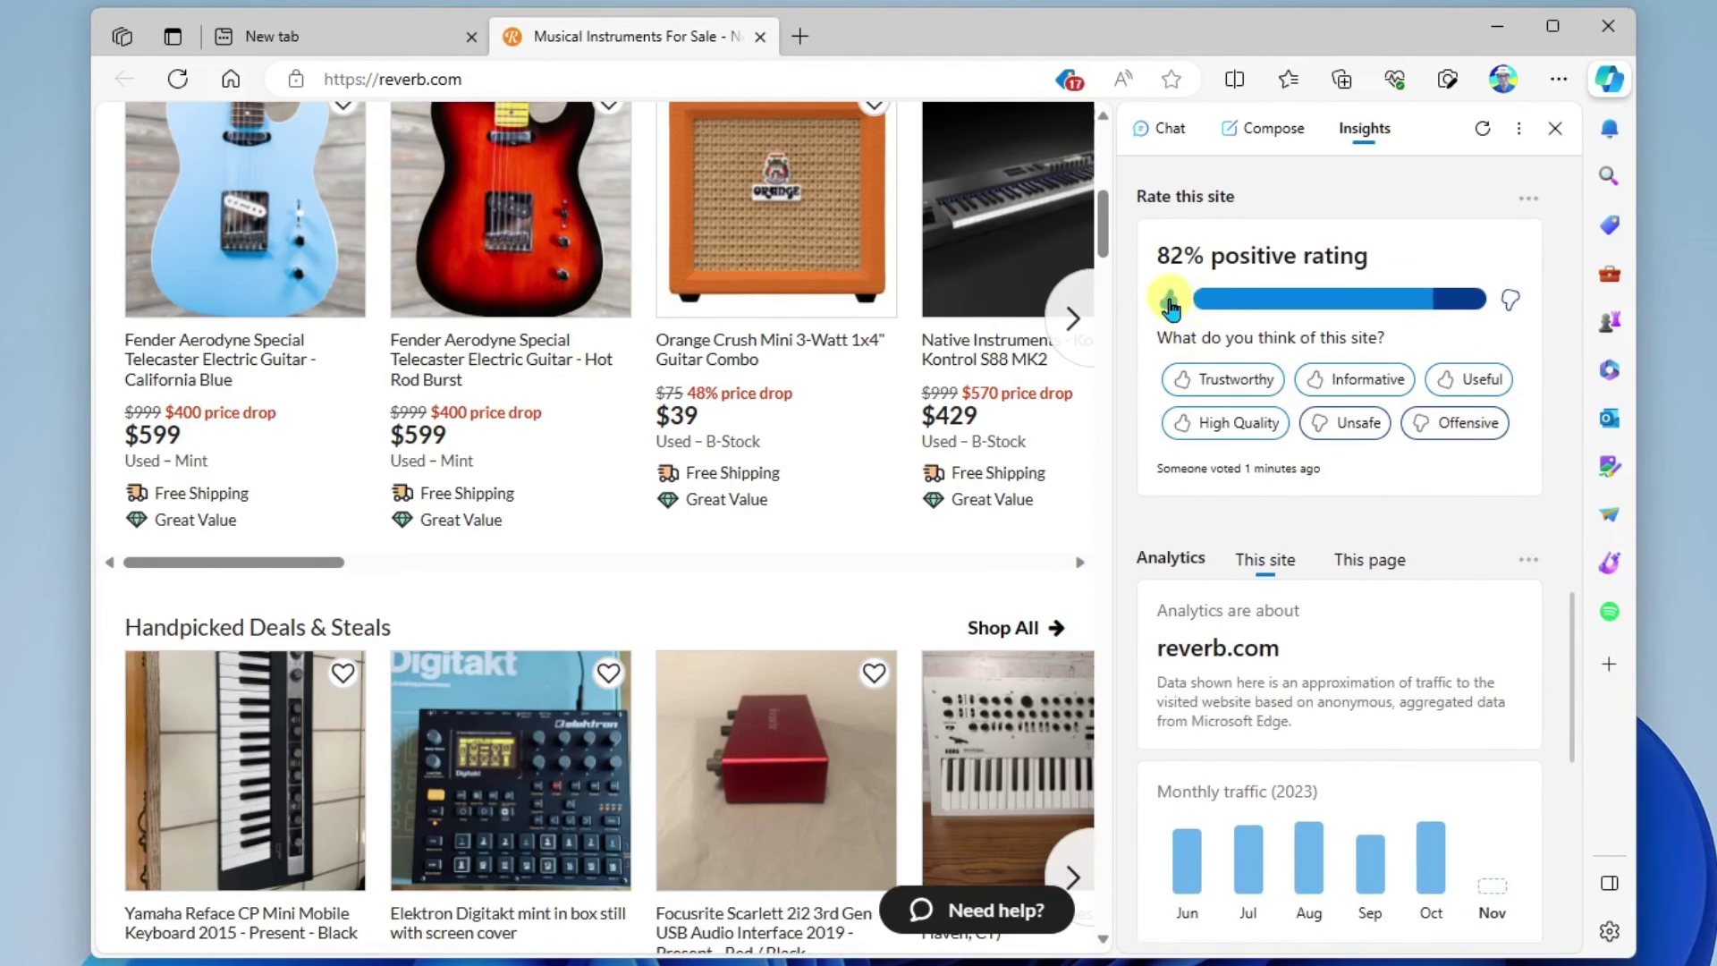
drag(1571, 608, 1578, 174)
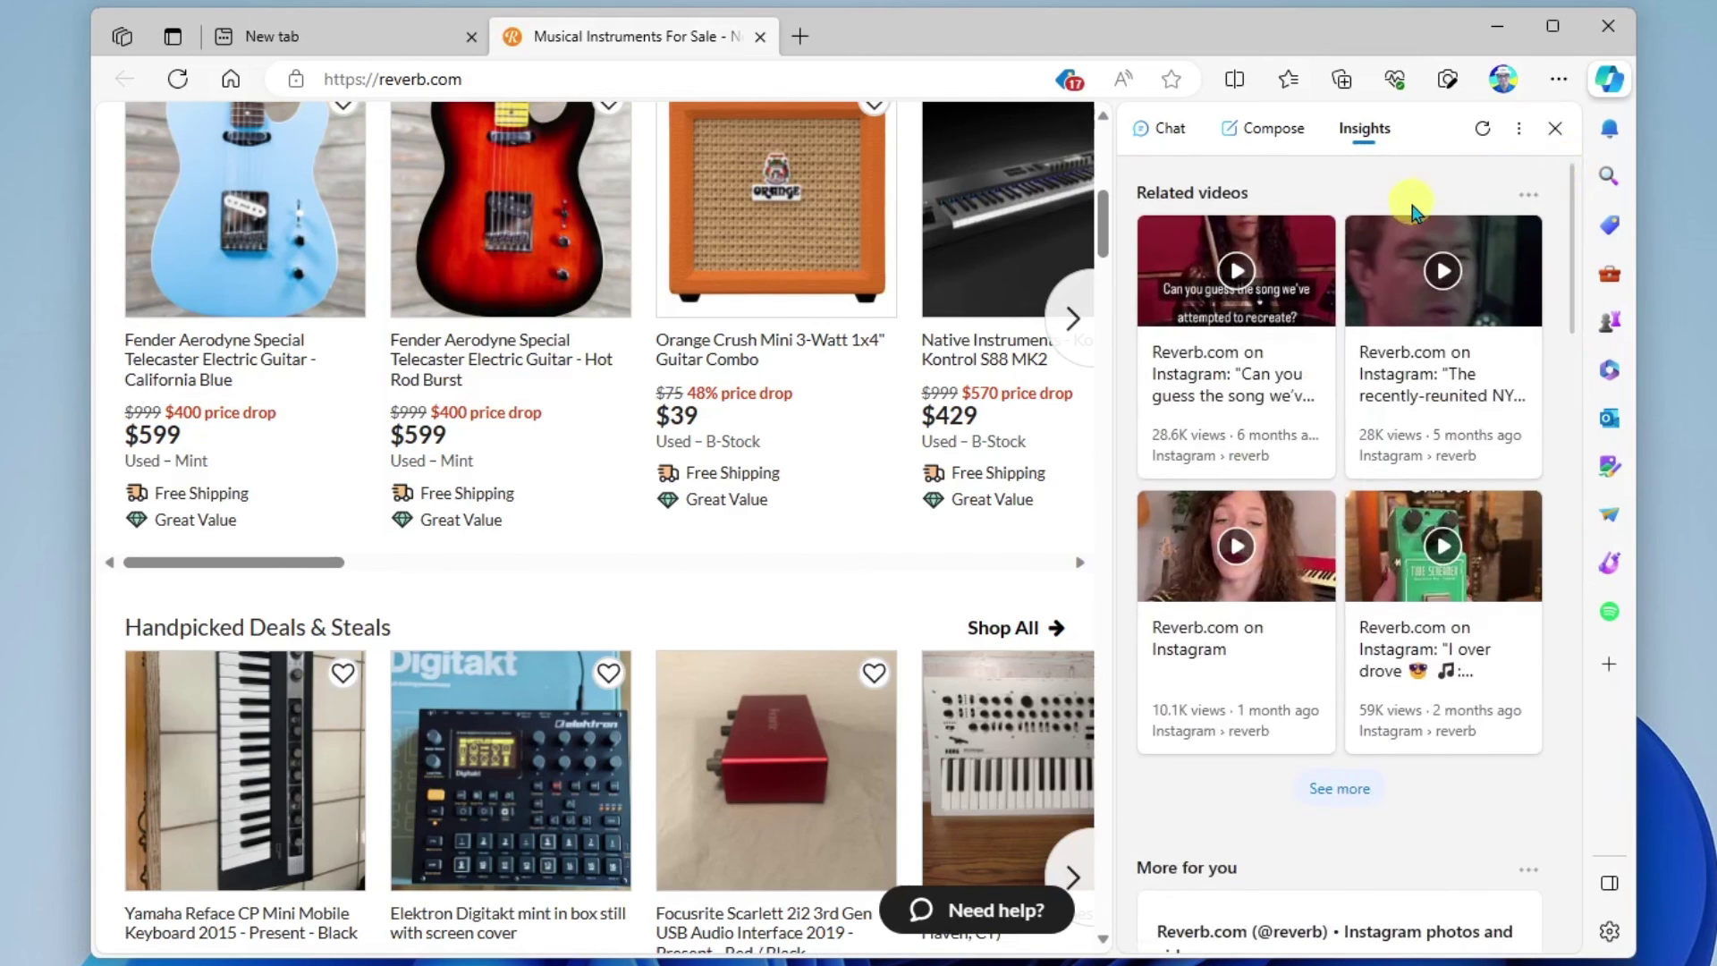